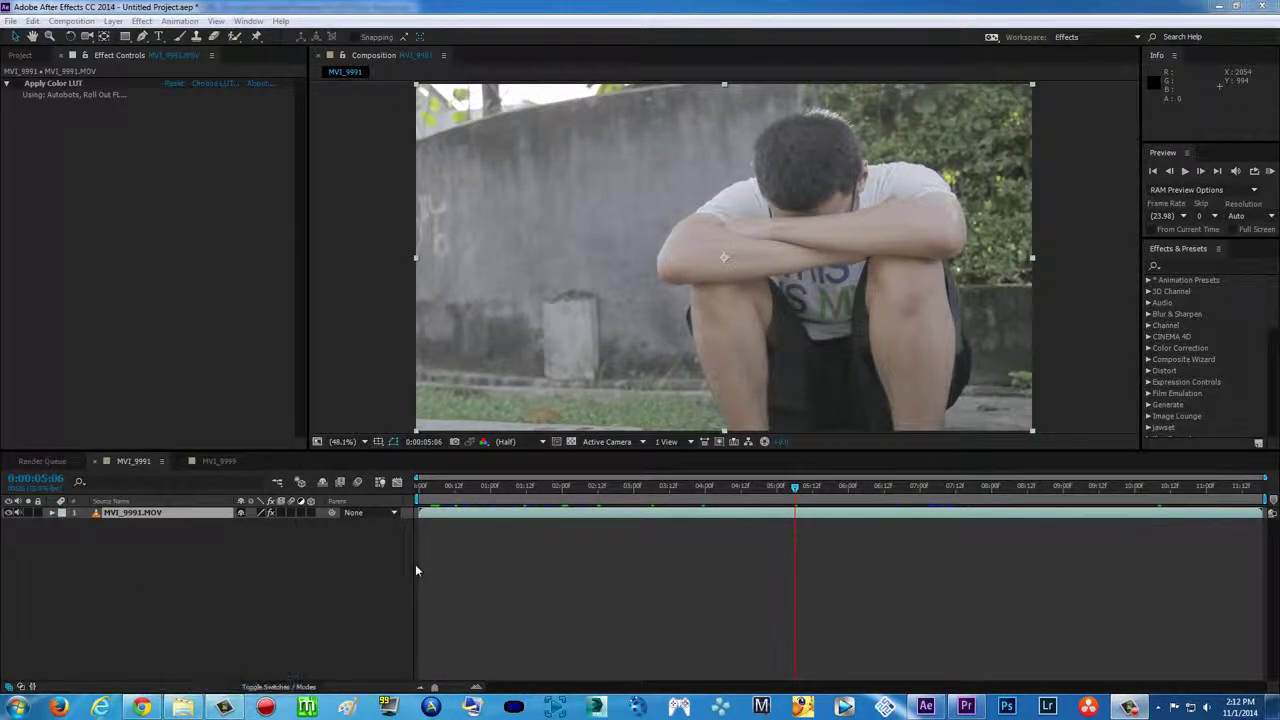
# - Compare the MEGA and MediaFire TaraArtsLUT.rar download pages in Chrome, then restore the TaraArtsLUT folder
pyautogui.click(141, 707)
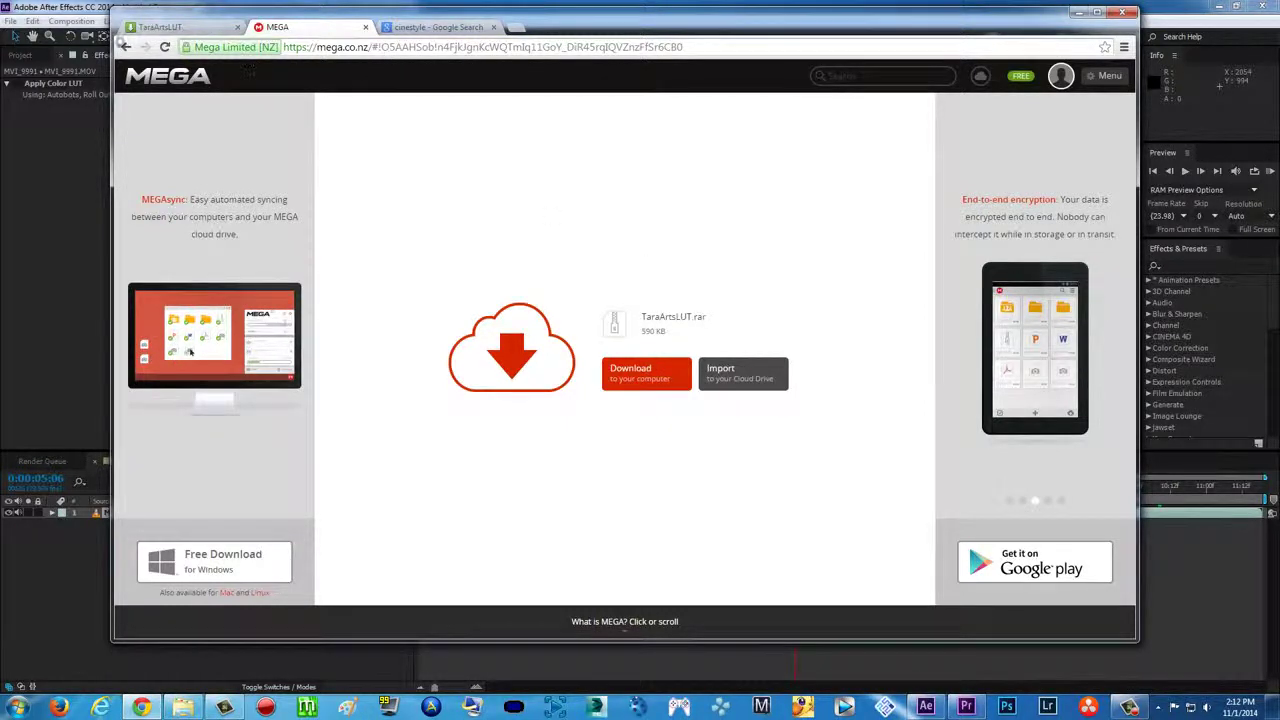
pyautogui.click(165, 27)
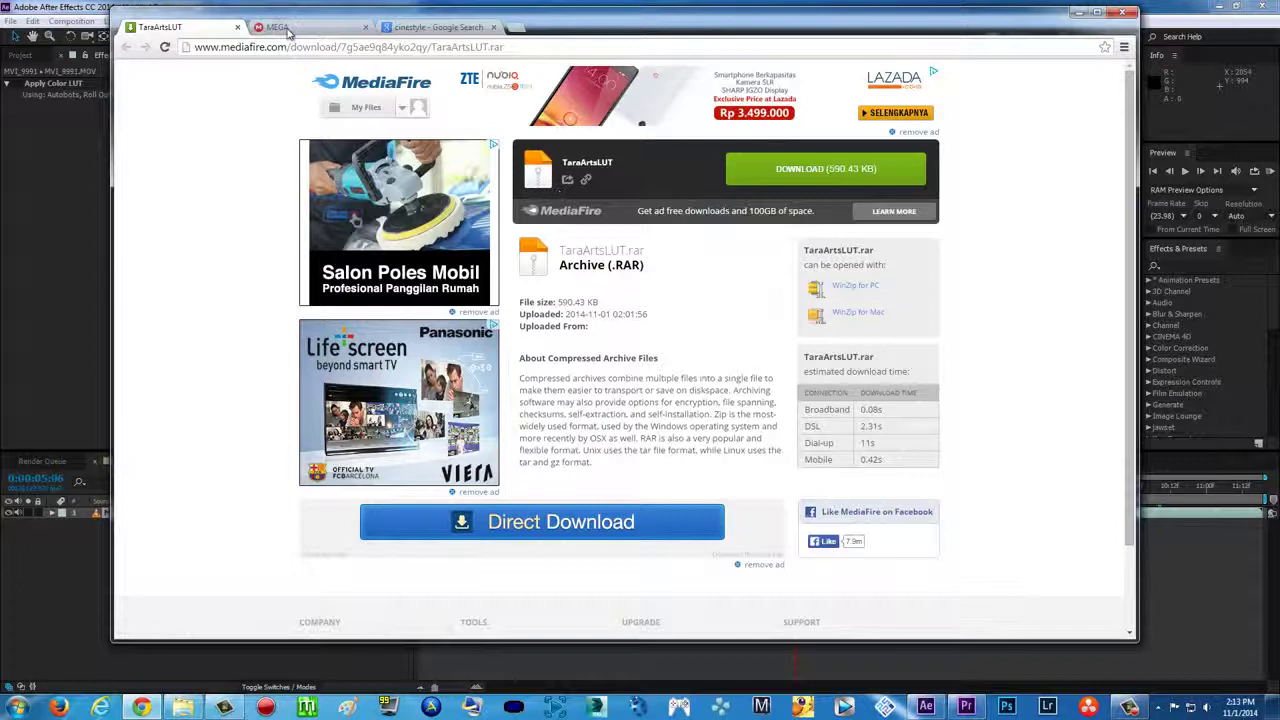
pyautogui.click(286, 30)
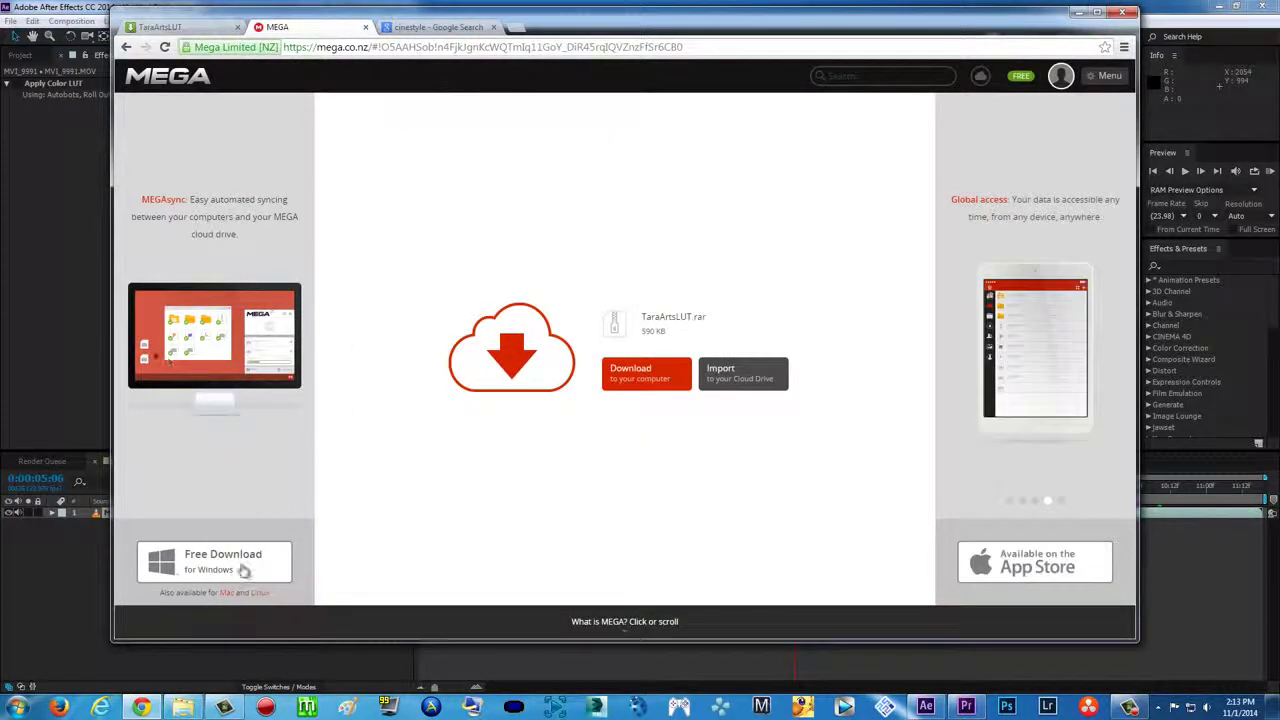
pyautogui.click(180, 708)
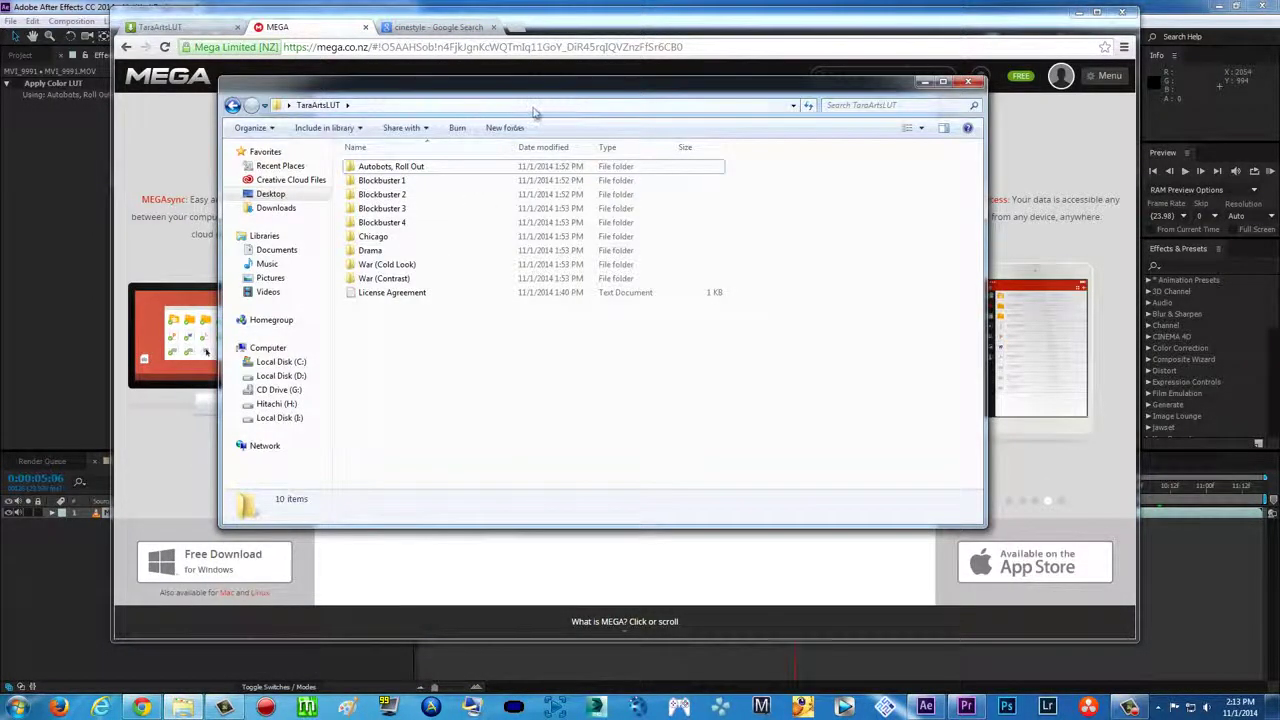
pyautogui.moveTo(547, 103); pyautogui.dragTo(642, 217)
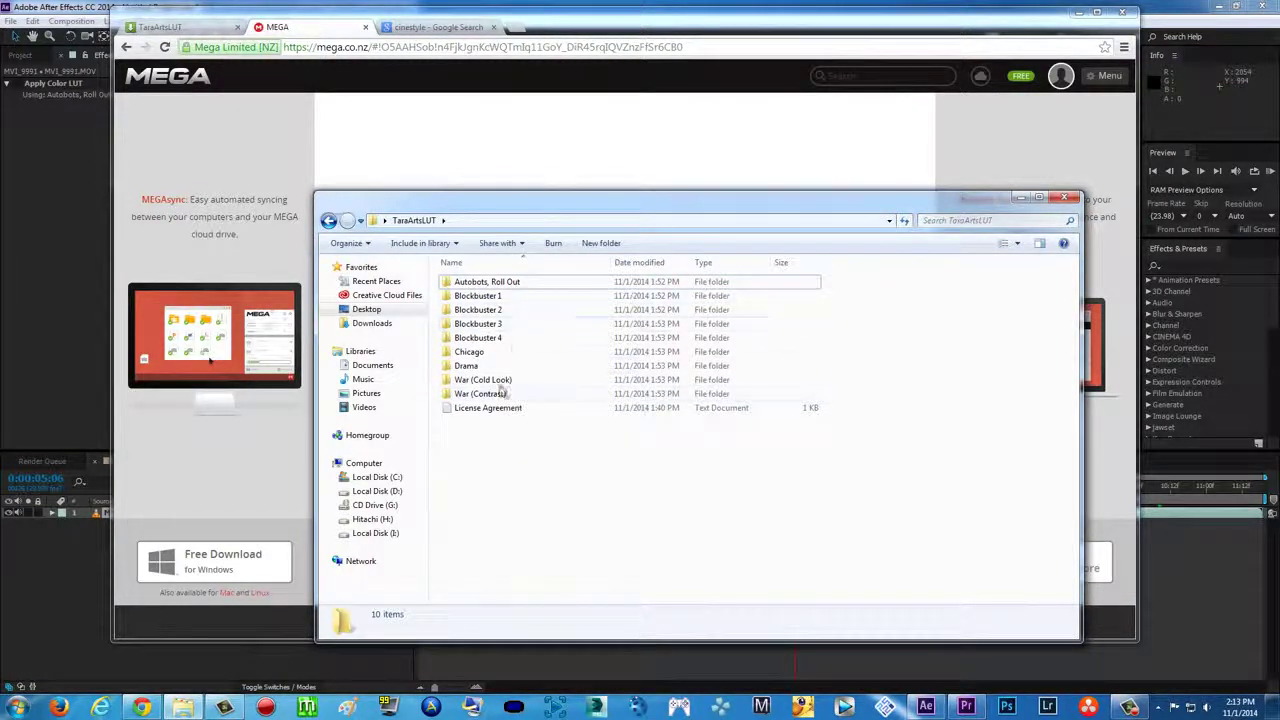
pyautogui.doubleClick(528, 284)
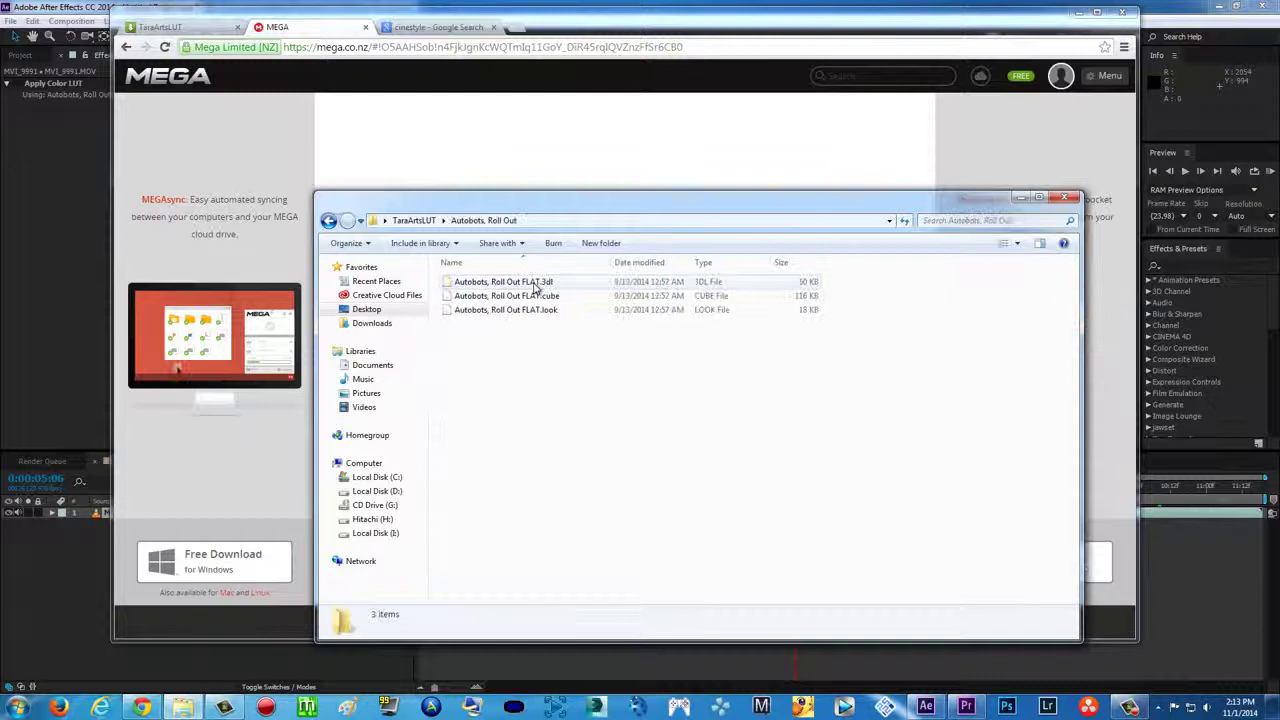
pyautogui.click(413, 220)
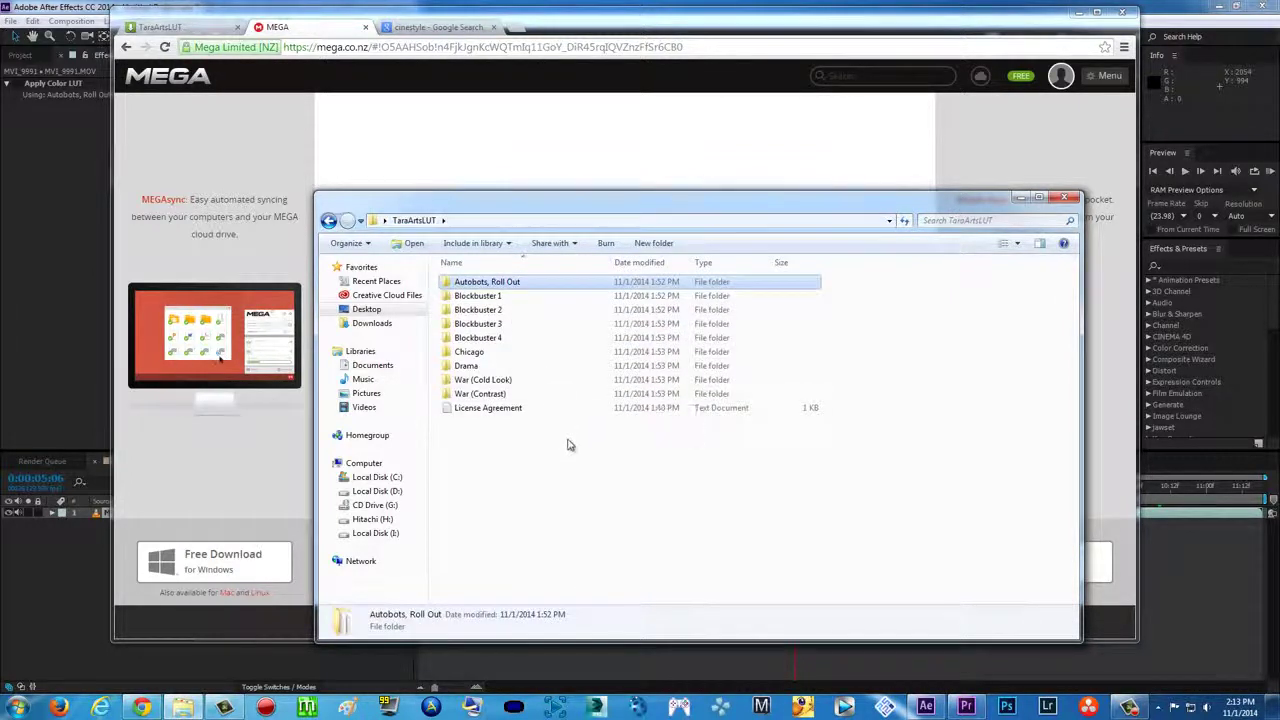
pyautogui.click(901, 394)
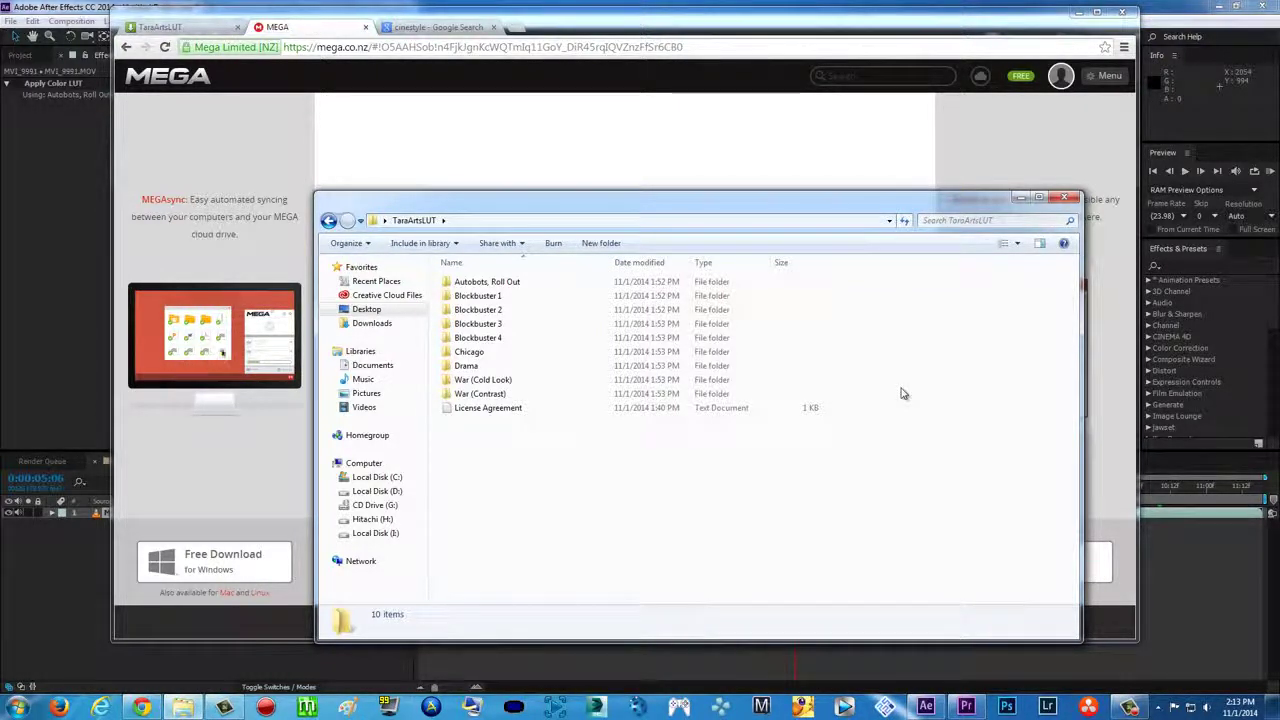
pyautogui.doubleClick(468, 283)
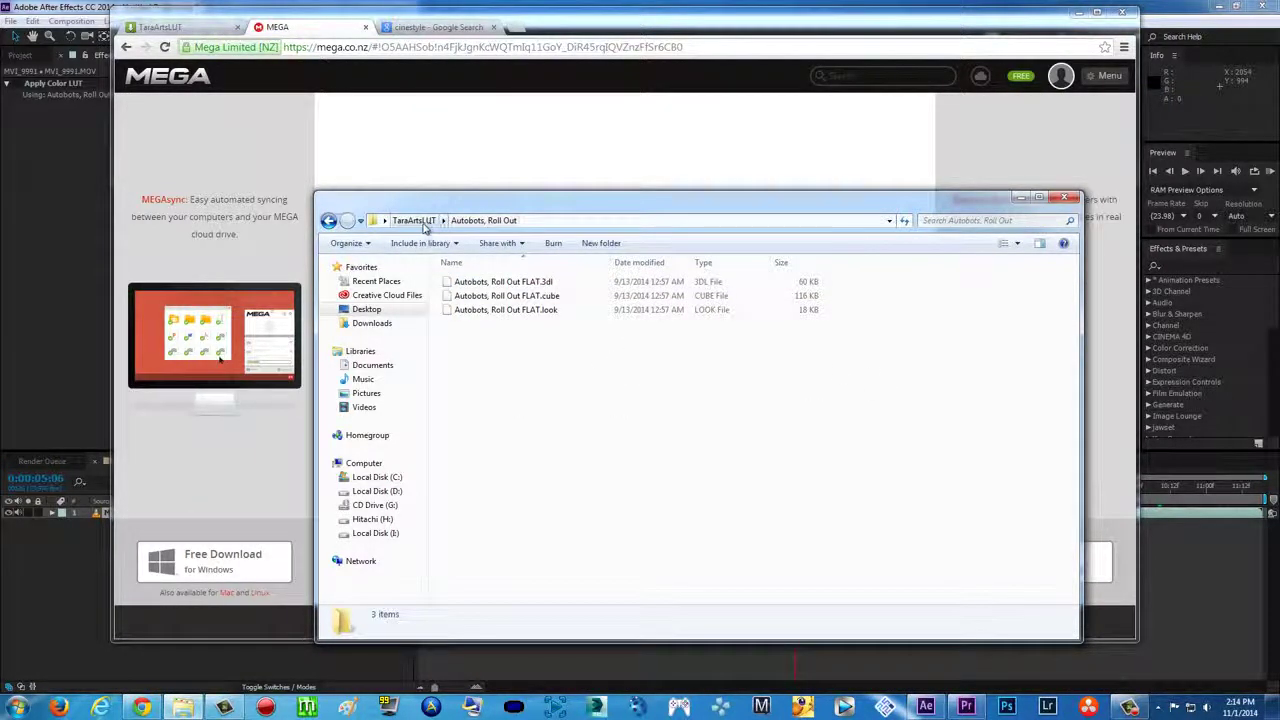
pyautogui.click(424, 222)
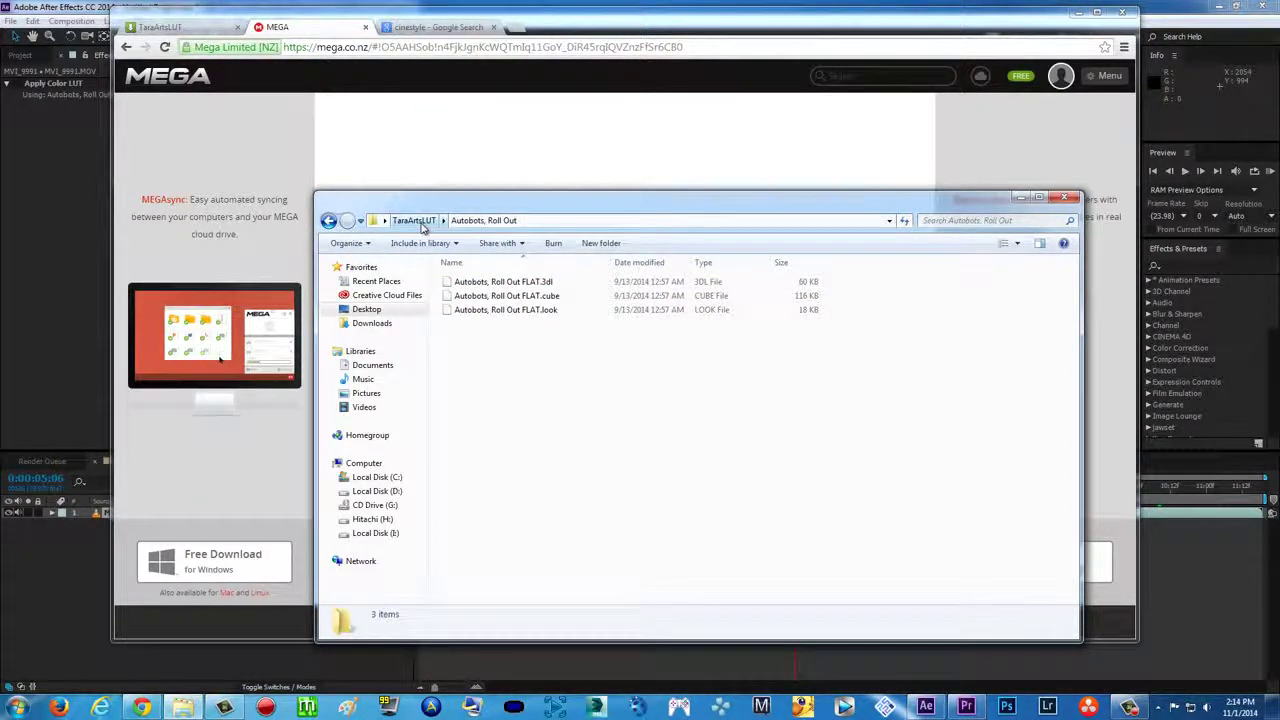
# - Minimize the folder and browser windows and move the After Effects playhead to 0:00:09:16
pyautogui.click(1016, 199)
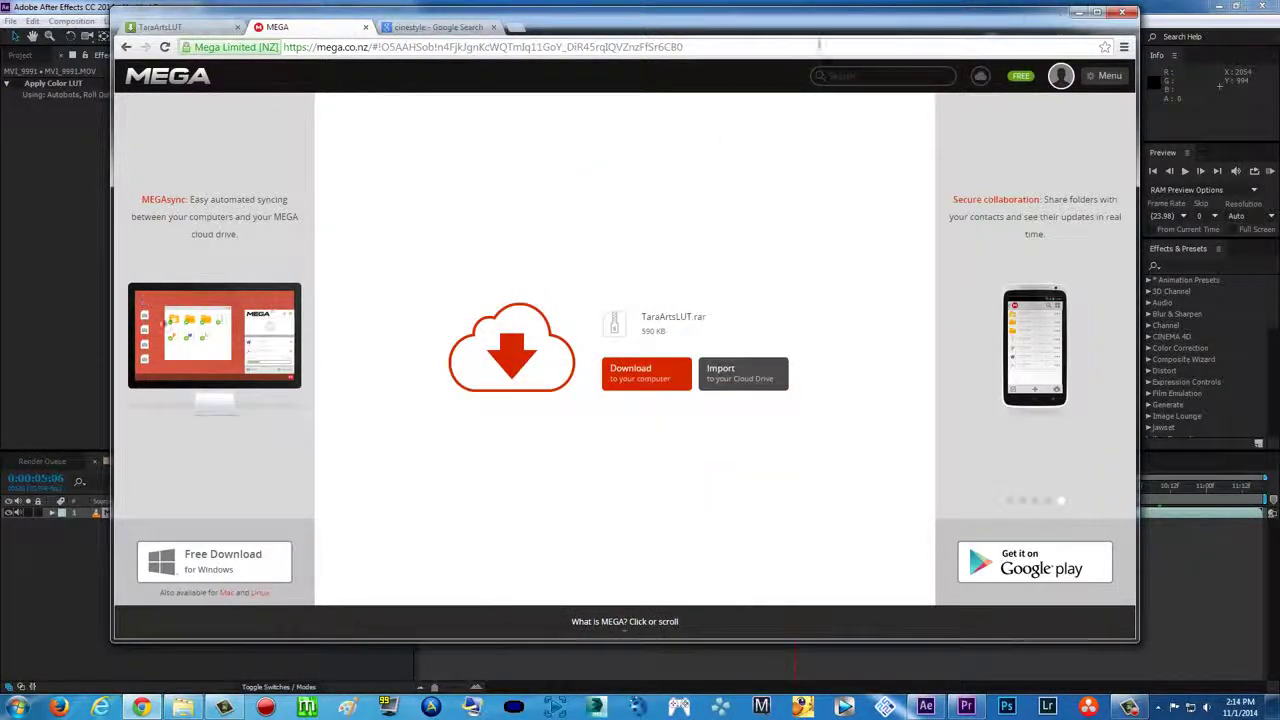
pyautogui.click(1075, 13)
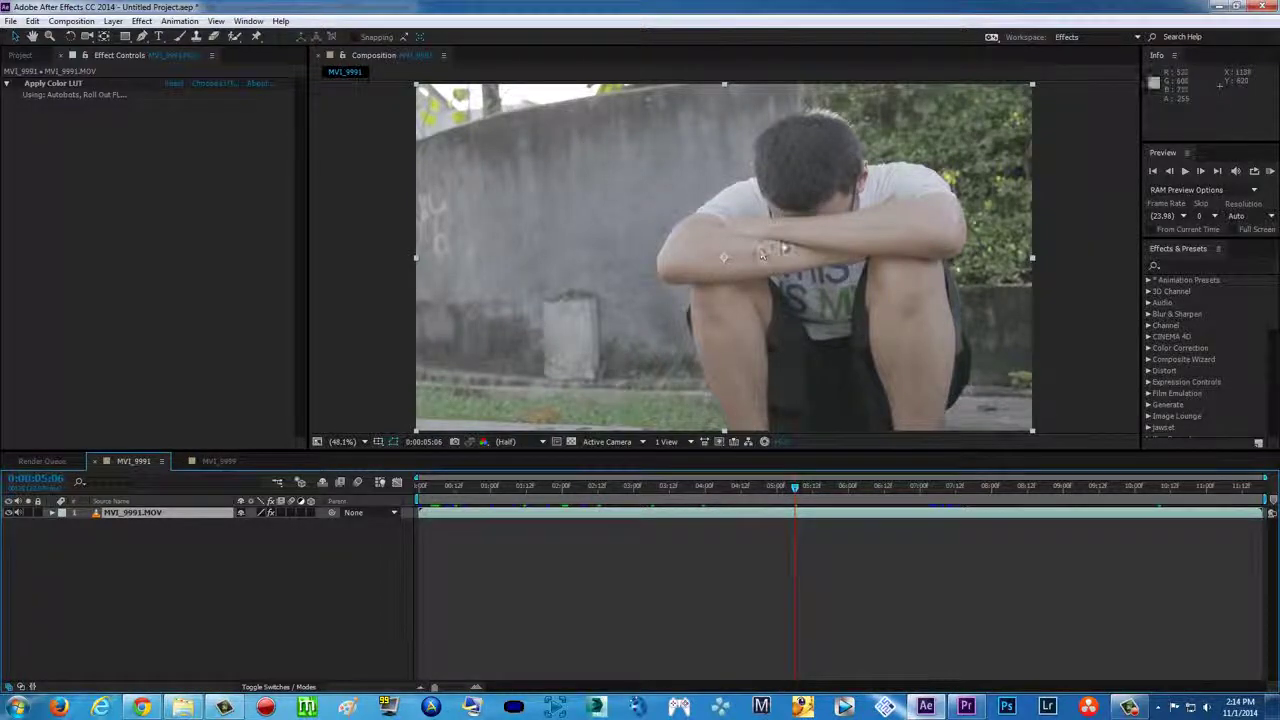
pyautogui.click(797, 488)
pyautogui.moveTo(890, 490); pyautogui.dragTo(1108, 492)
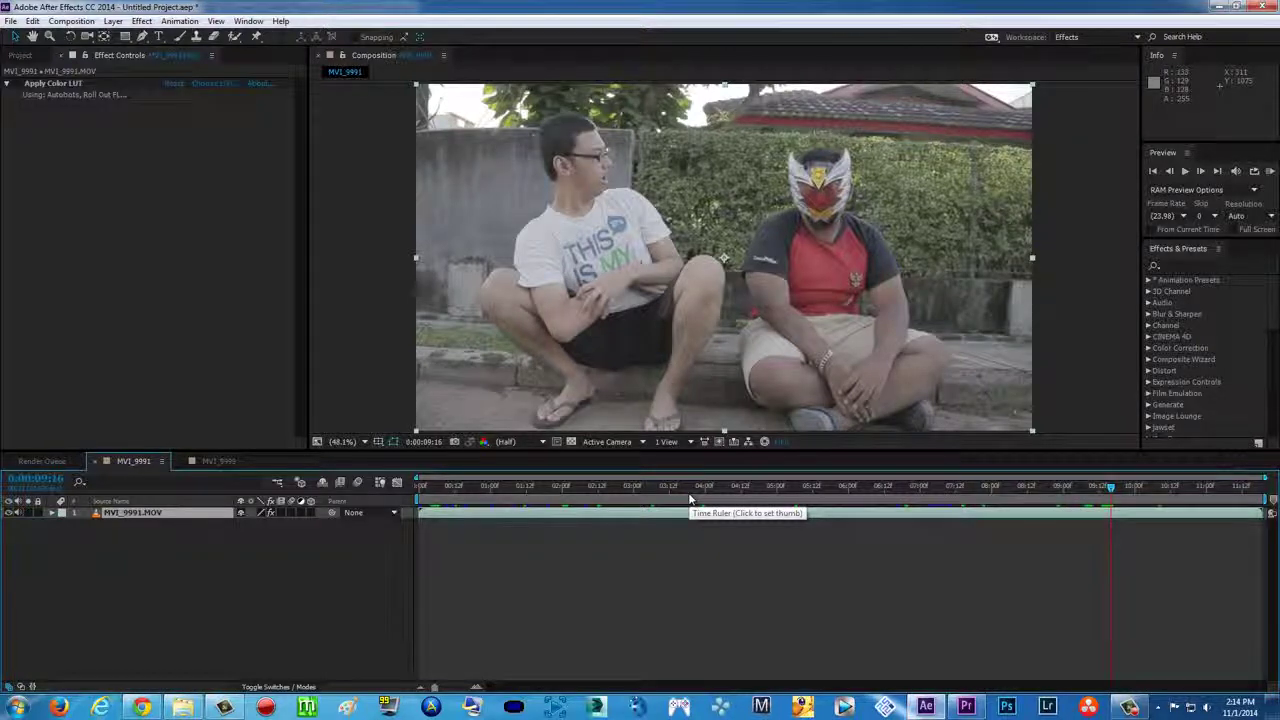
# - Open the Cinestyle Download - Technicolor result from the cinestyle Google search and scroll through it
pyautogui.click(142, 707)
pyautogui.click(437, 27)
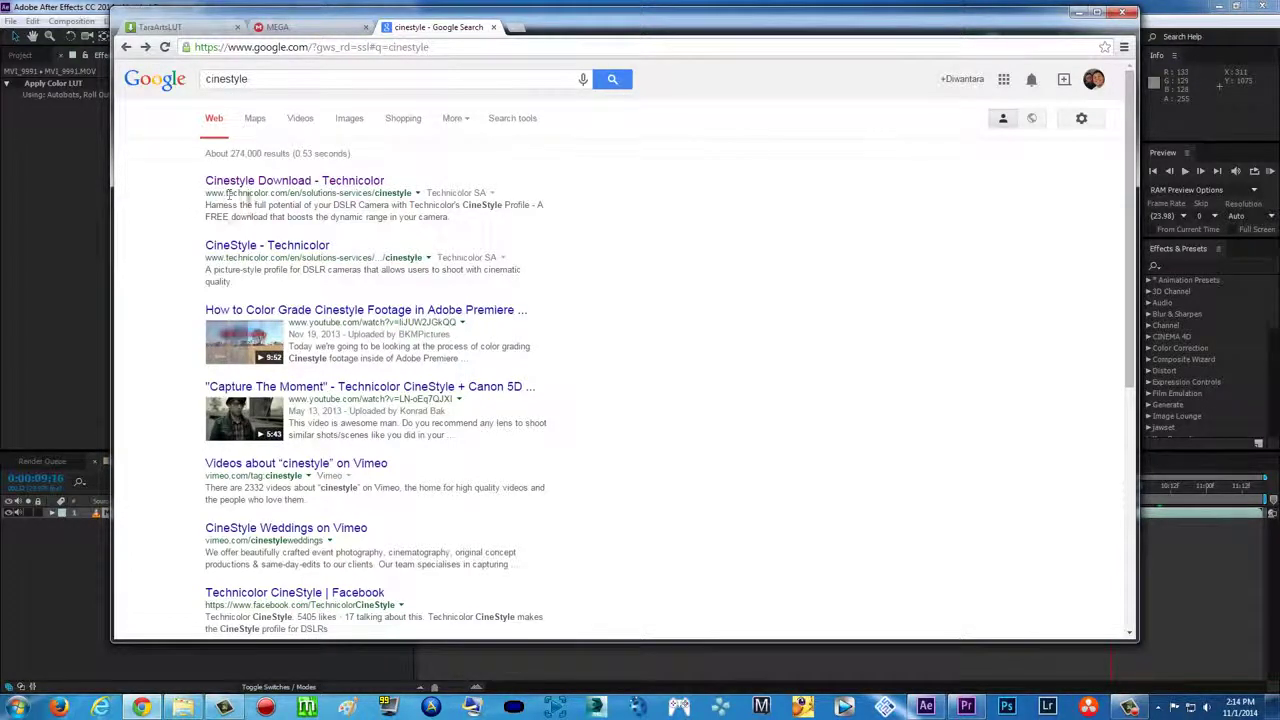
pyautogui.click(320, 183)
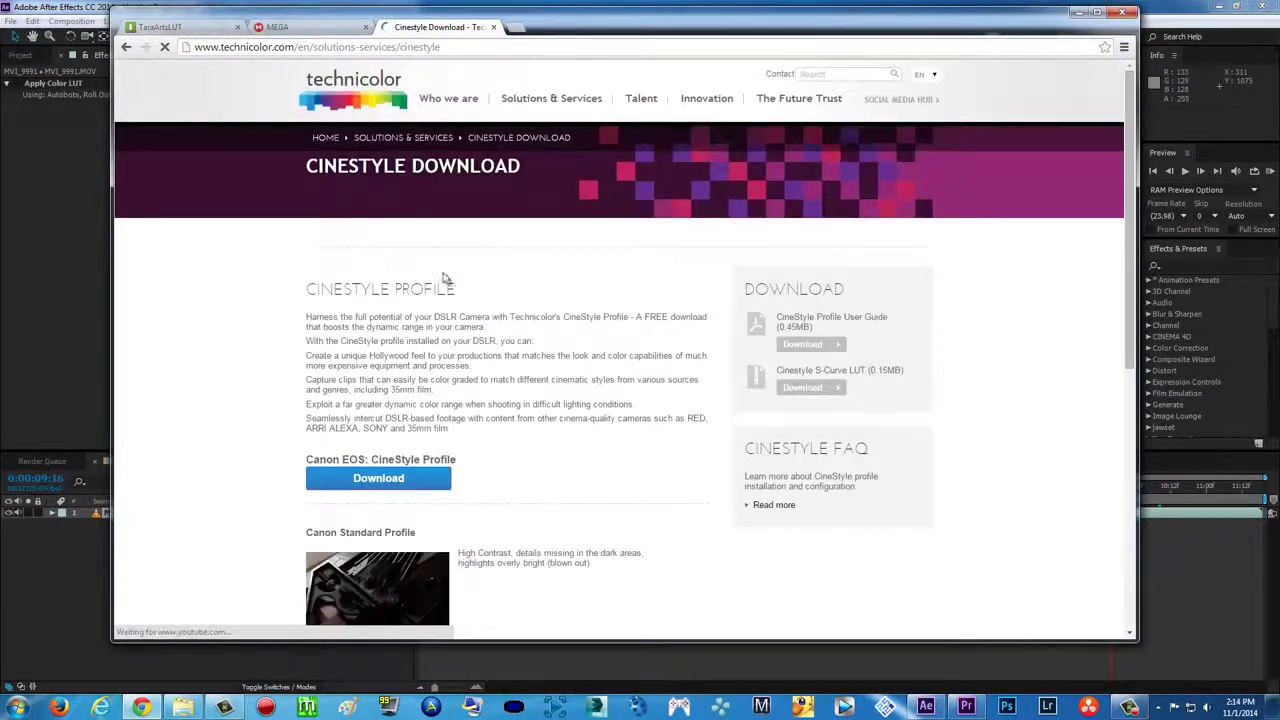
pyautogui.scroll(-1, 958, 491)
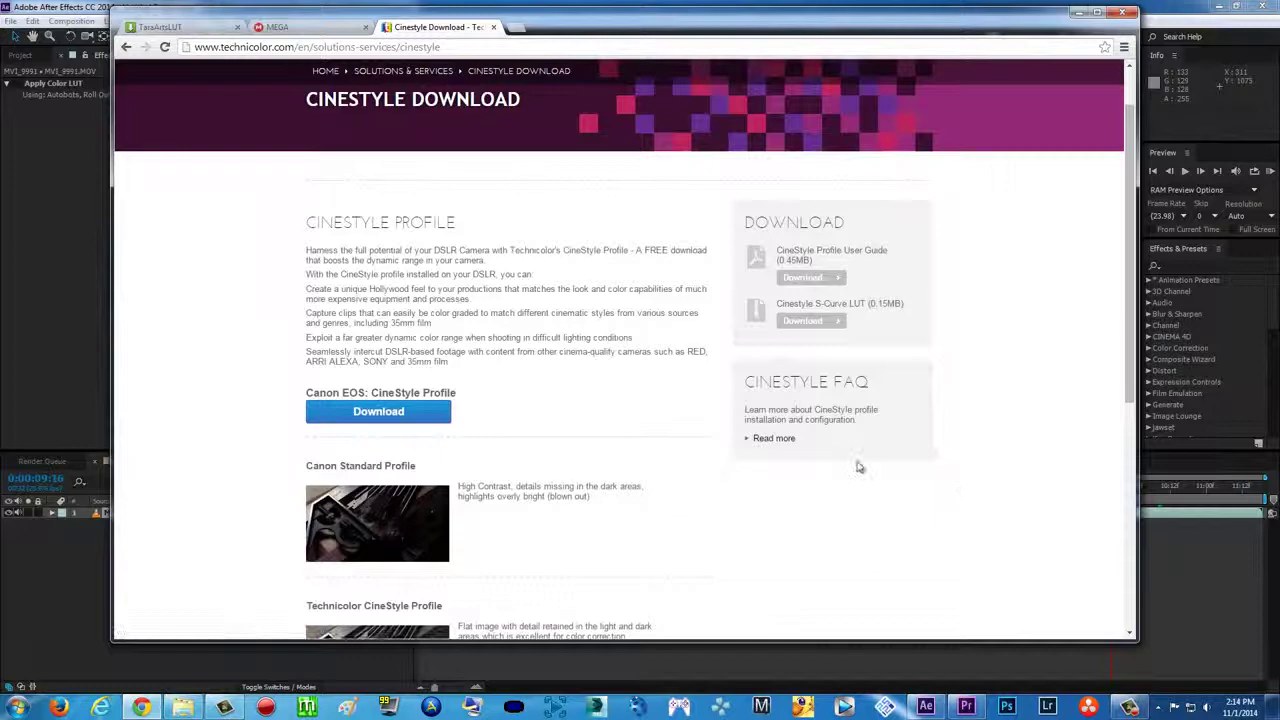
pyautogui.scroll(-1, 538, 438)
pyautogui.scroll(2, 492, 383)
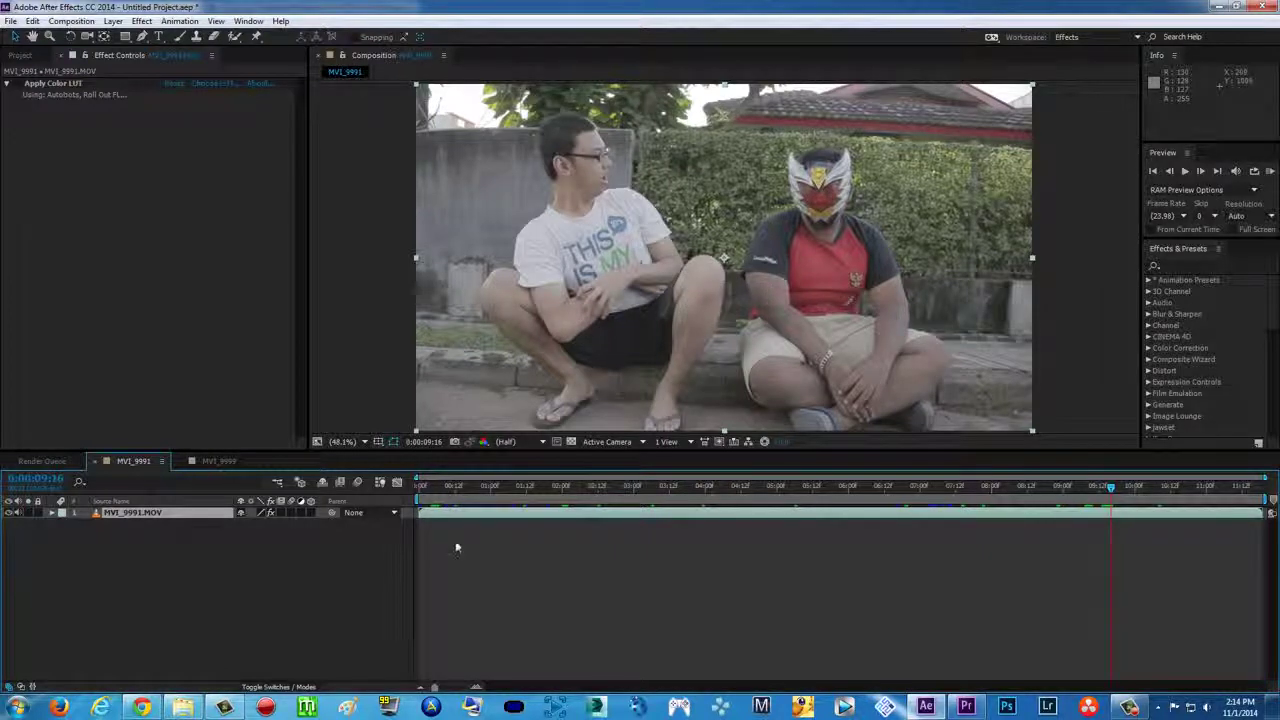
# - Preview the composition and scrub MVI_9991 to 0:00:03:18
pyautogui.press('KP_0')
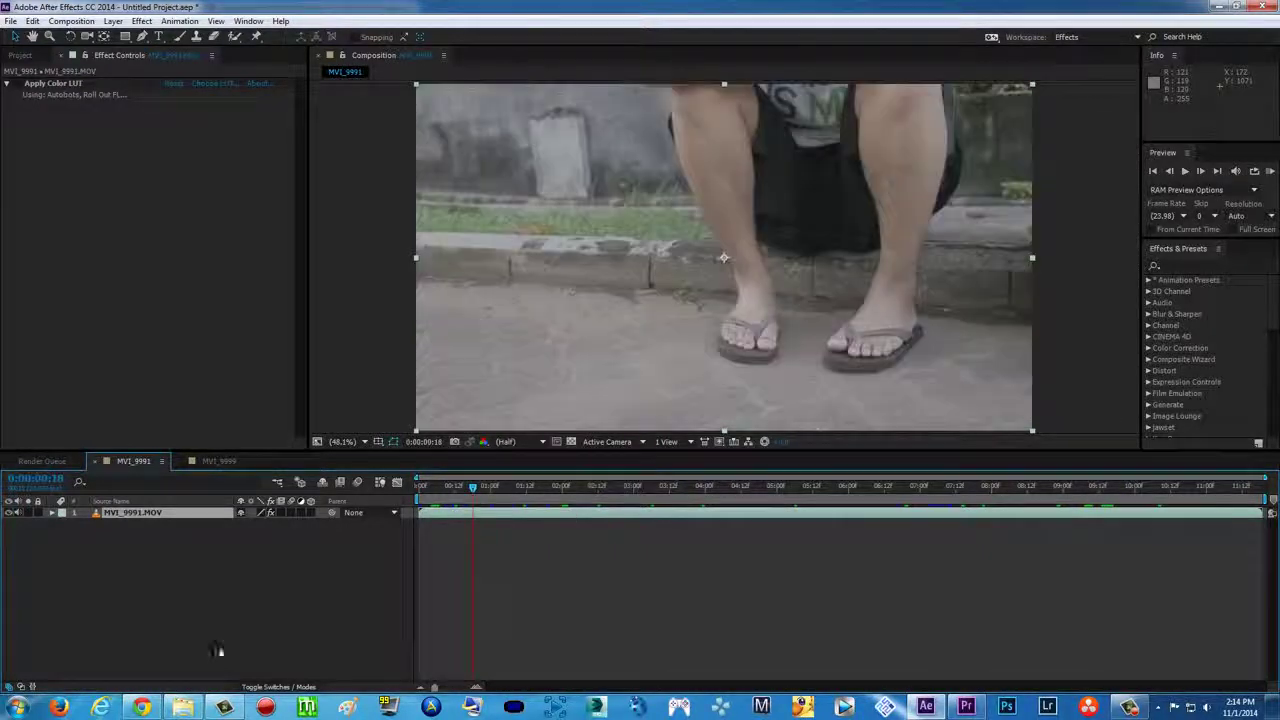
pyautogui.click(183, 707)
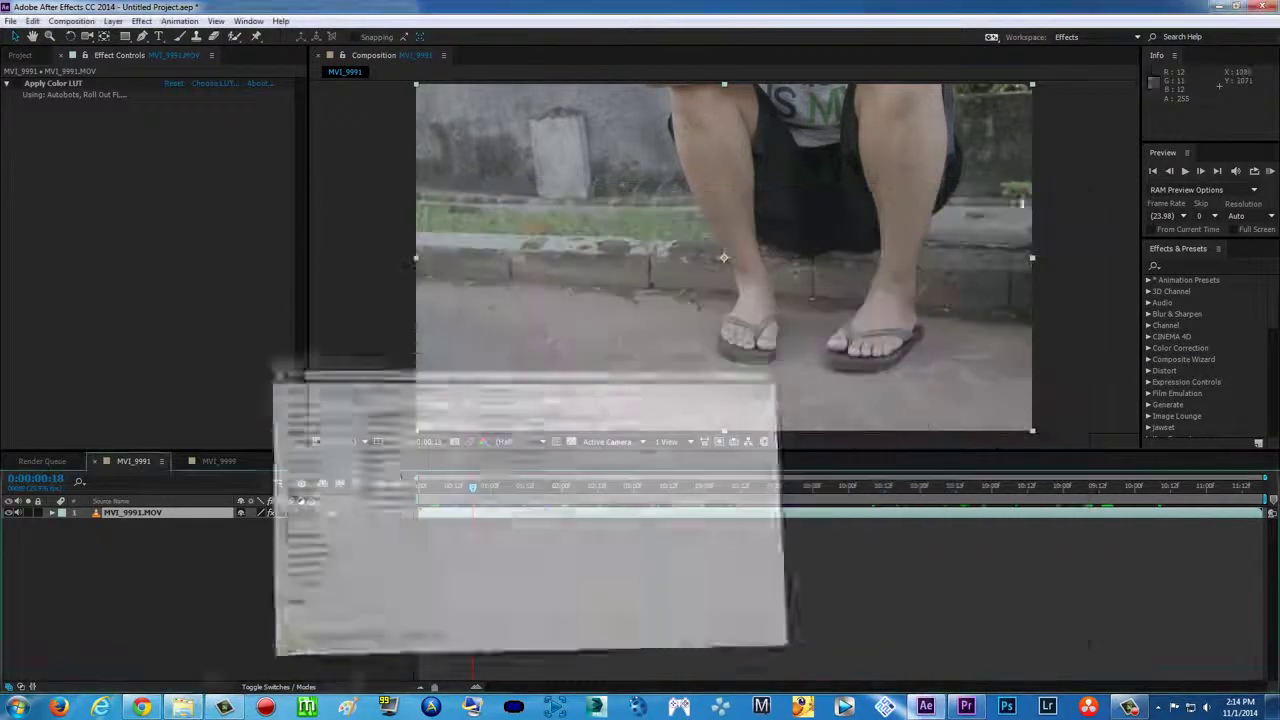
pyautogui.click(1022, 197)
pyautogui.moveTo(531, 487); pyautogui.dragTo(687, 487)
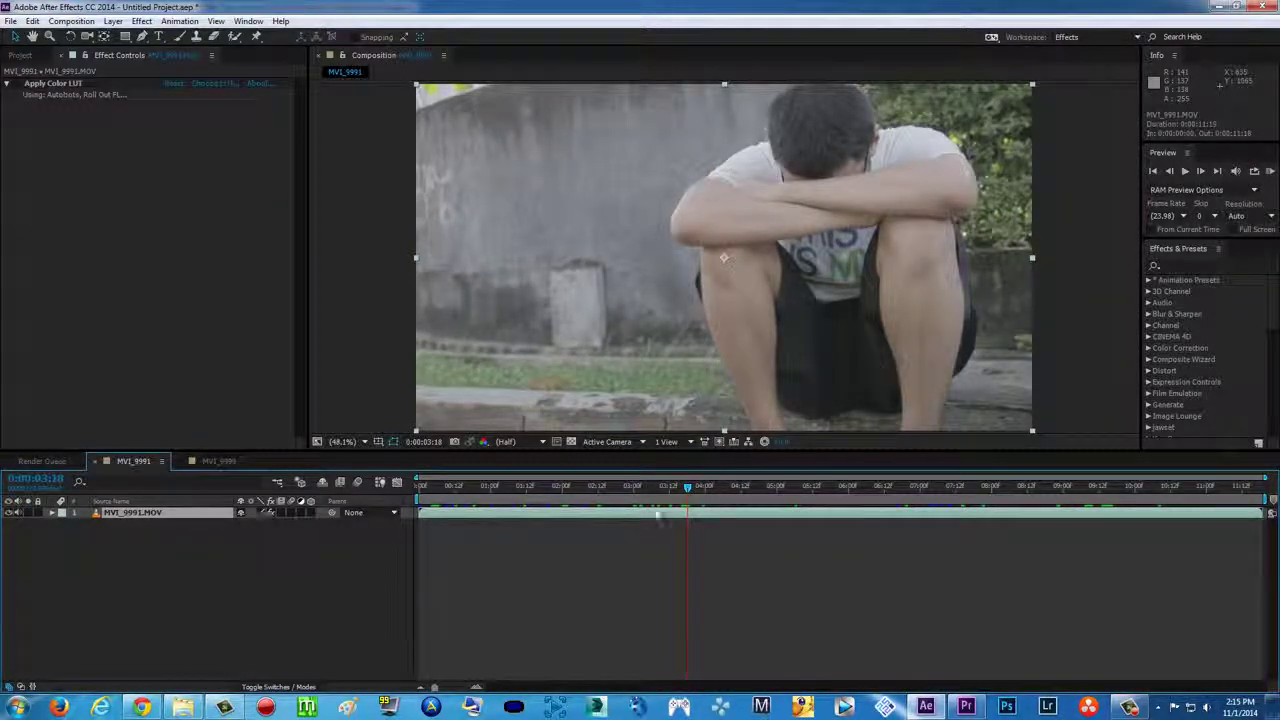
# - Add Effect > Utility > Apply Color LUT to the layer and select it in Effect Controls
pyautogui.click(141, 21)
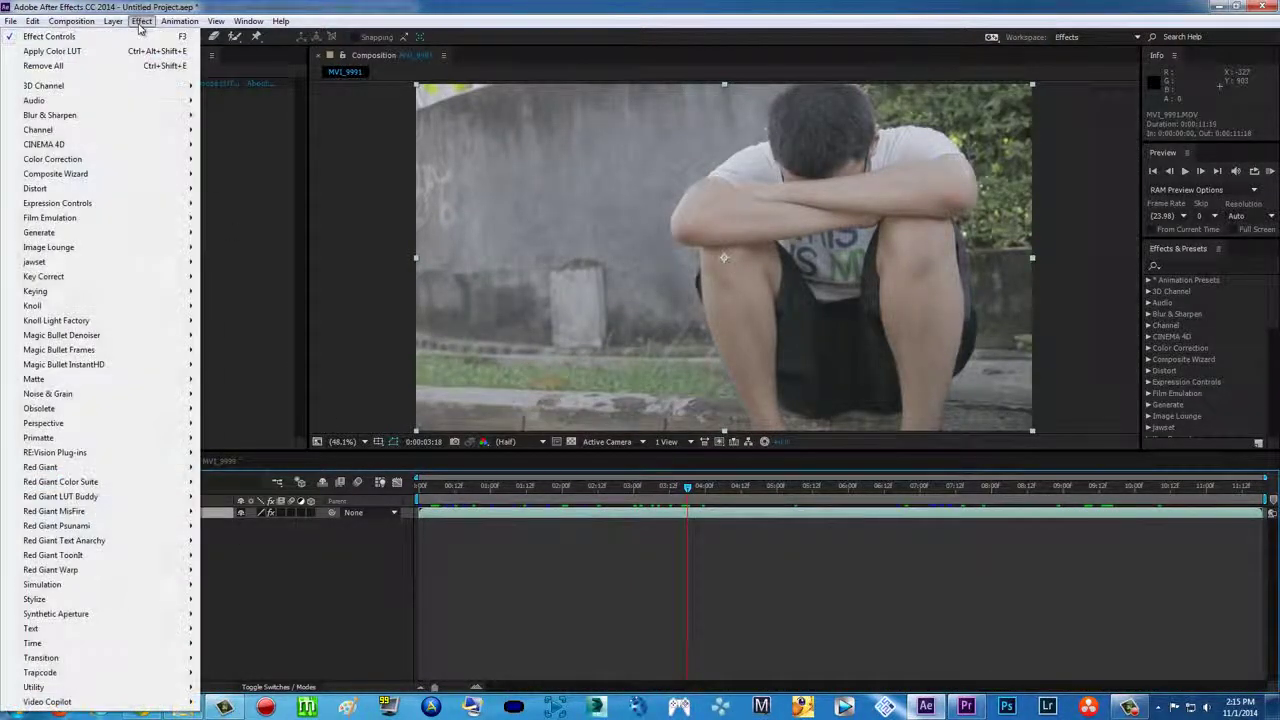
pyautogui.moveTo(57, 692)
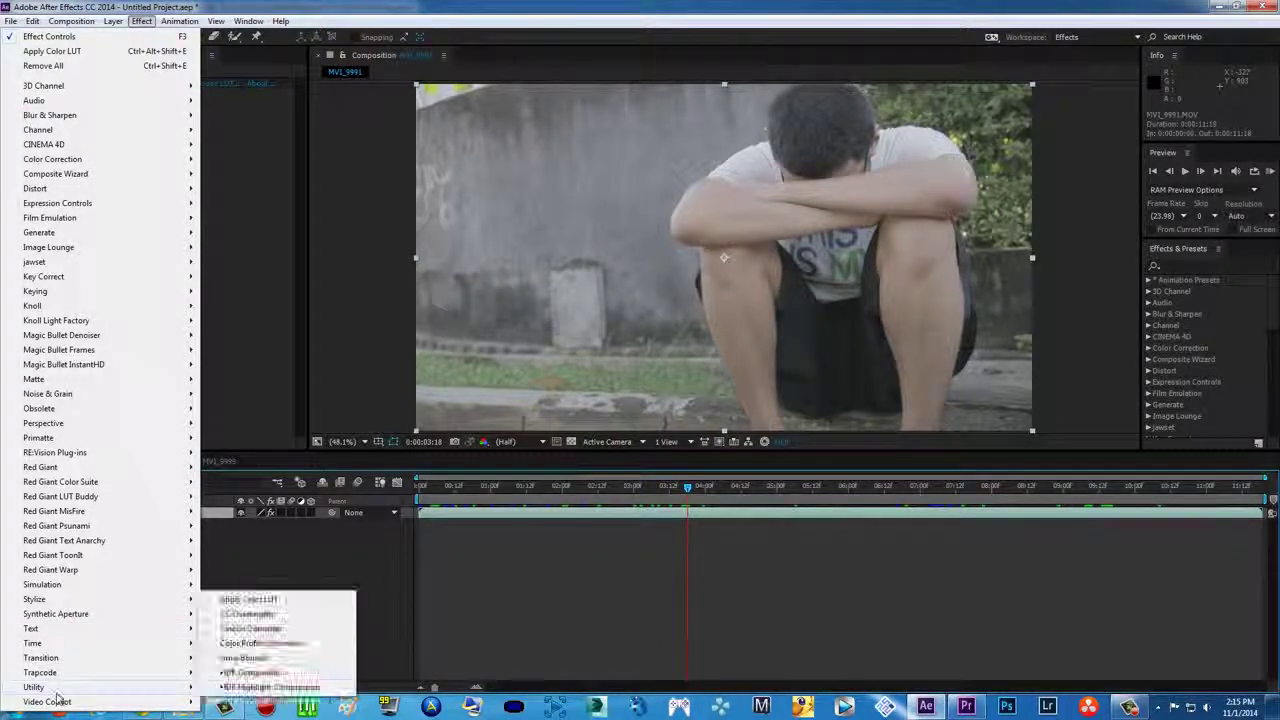
pyautogui.click(274, 603)
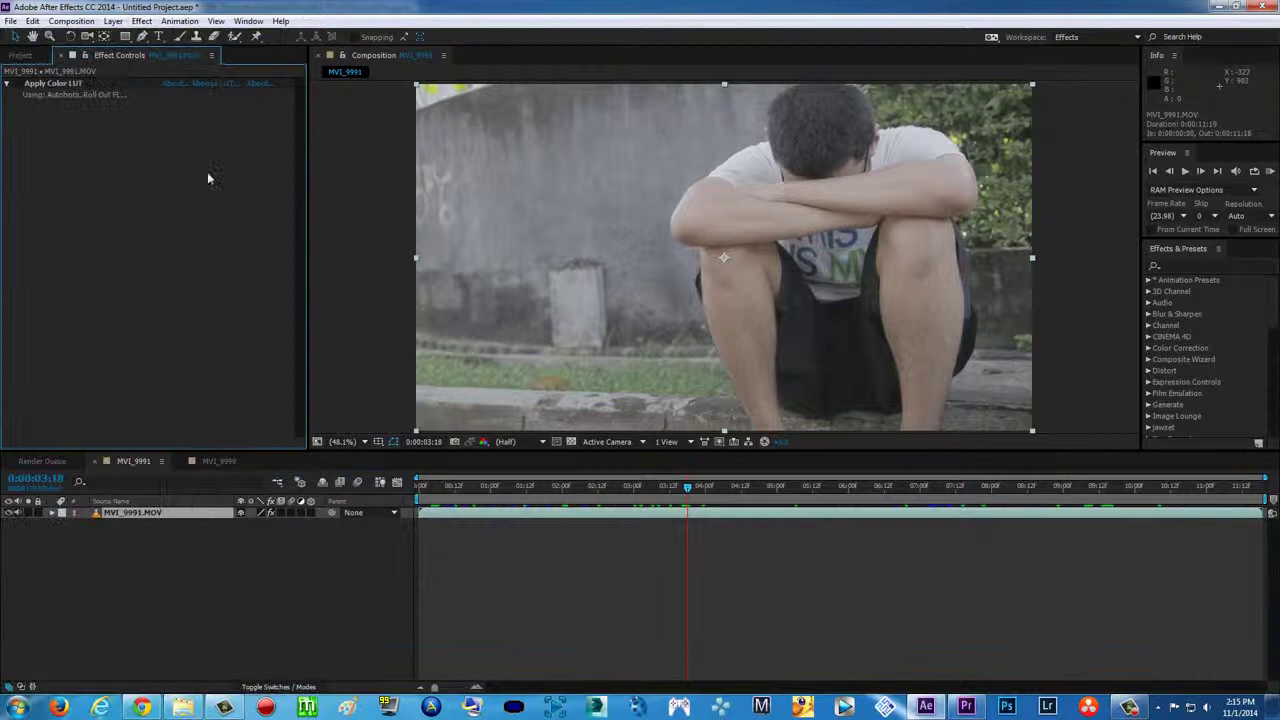
pyautogui.click(56, 84)
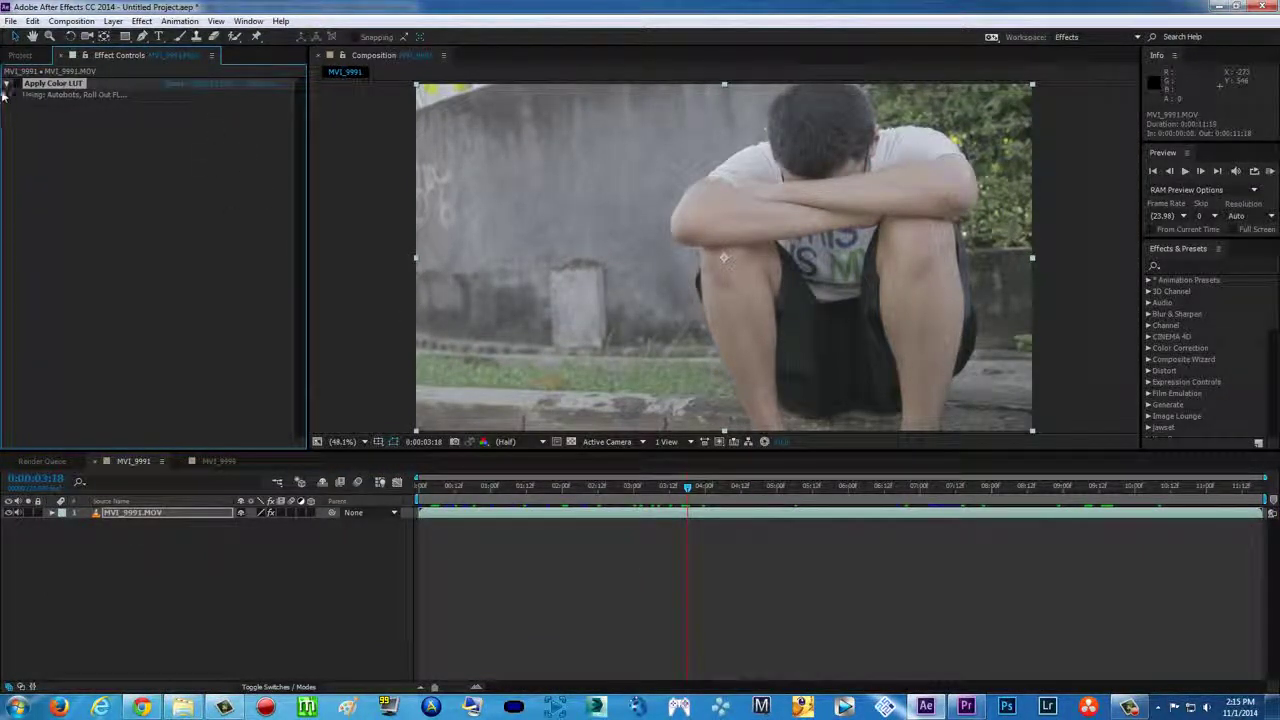
# - Load Autobots, Roll Out FLAT.cube from the Autobots, Roll Out folder as the Apply Color LUT file
pyautogui.click(205, 84)
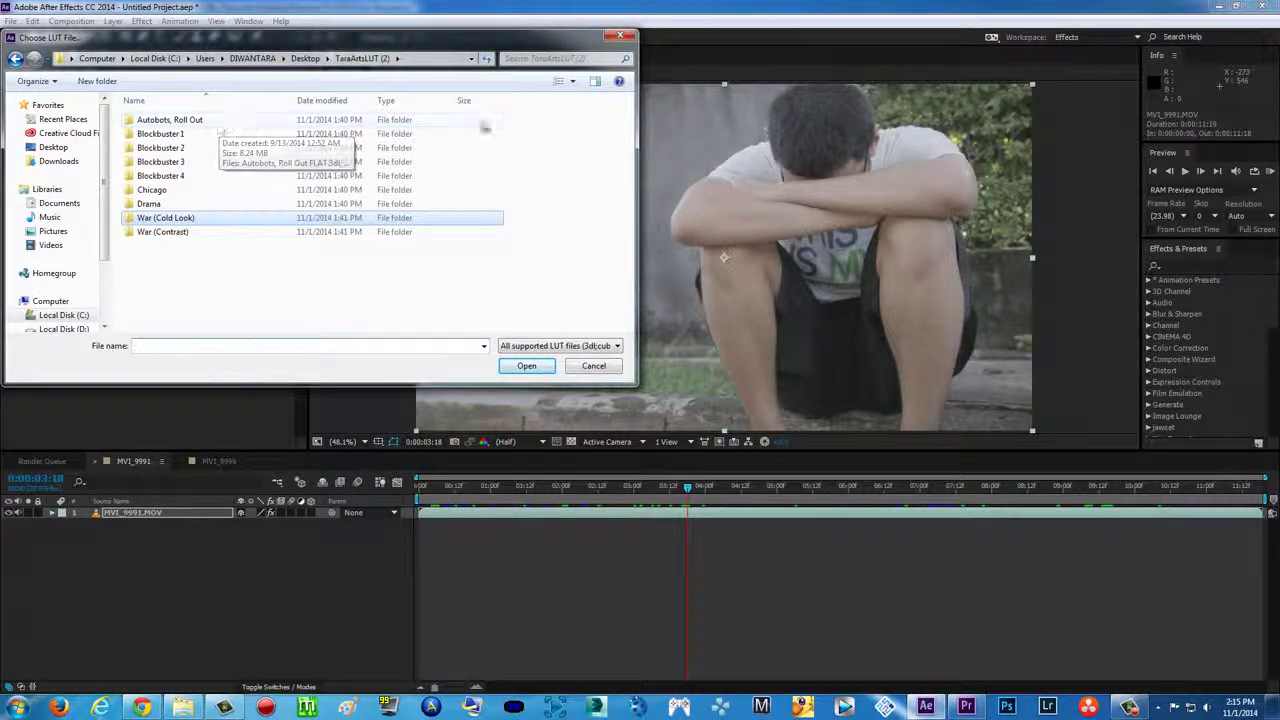
pyautogui.doubleClick(285, 121)
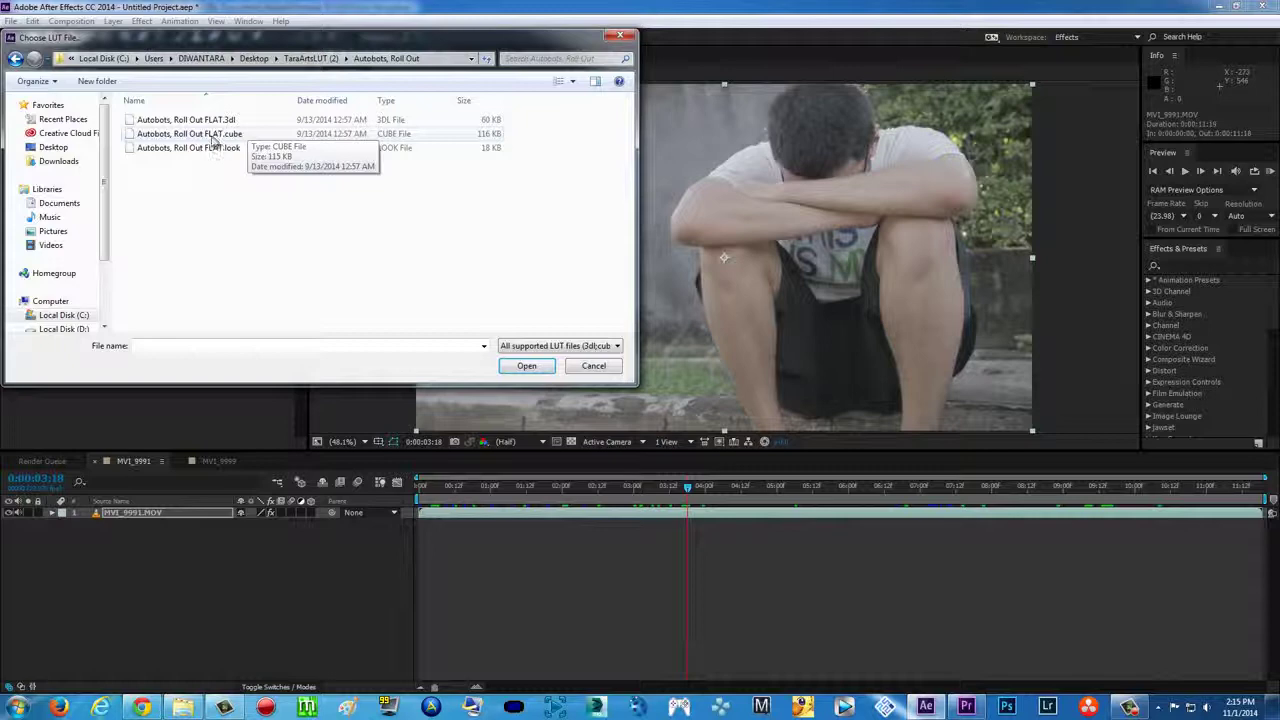
pyautogui.doubleClick(213, 140)
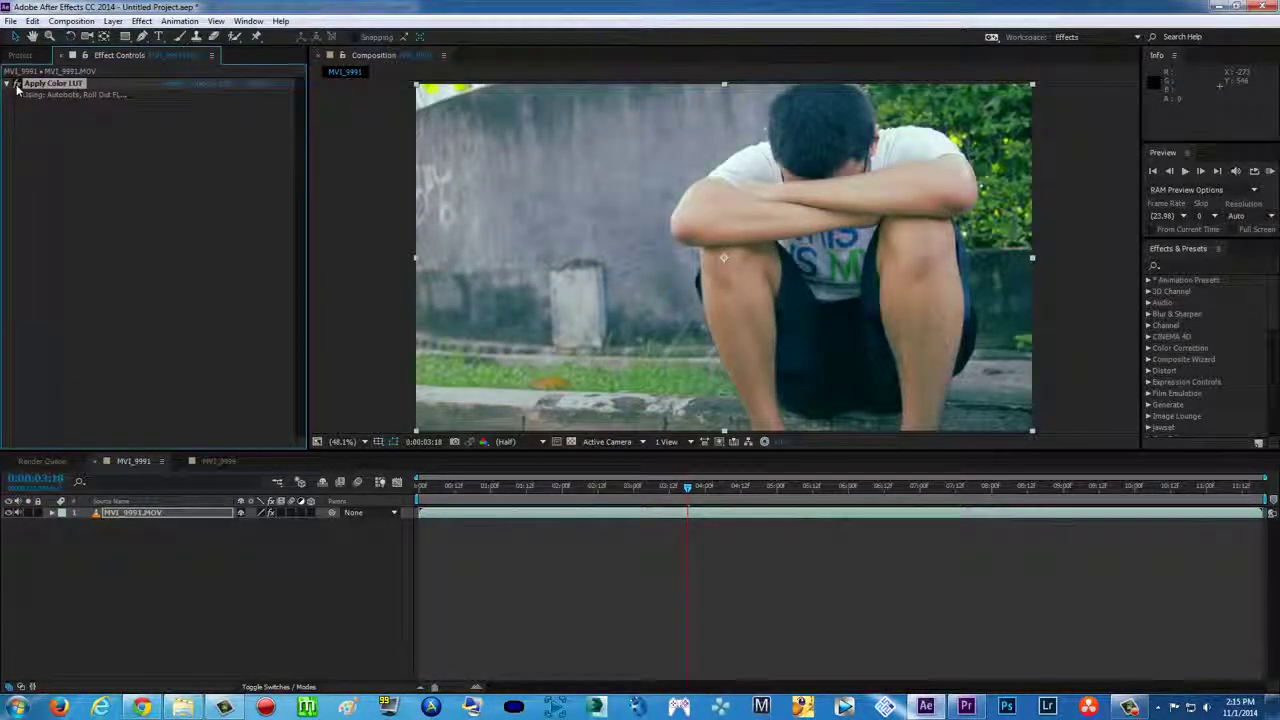
pyautogui.click(655, 487)
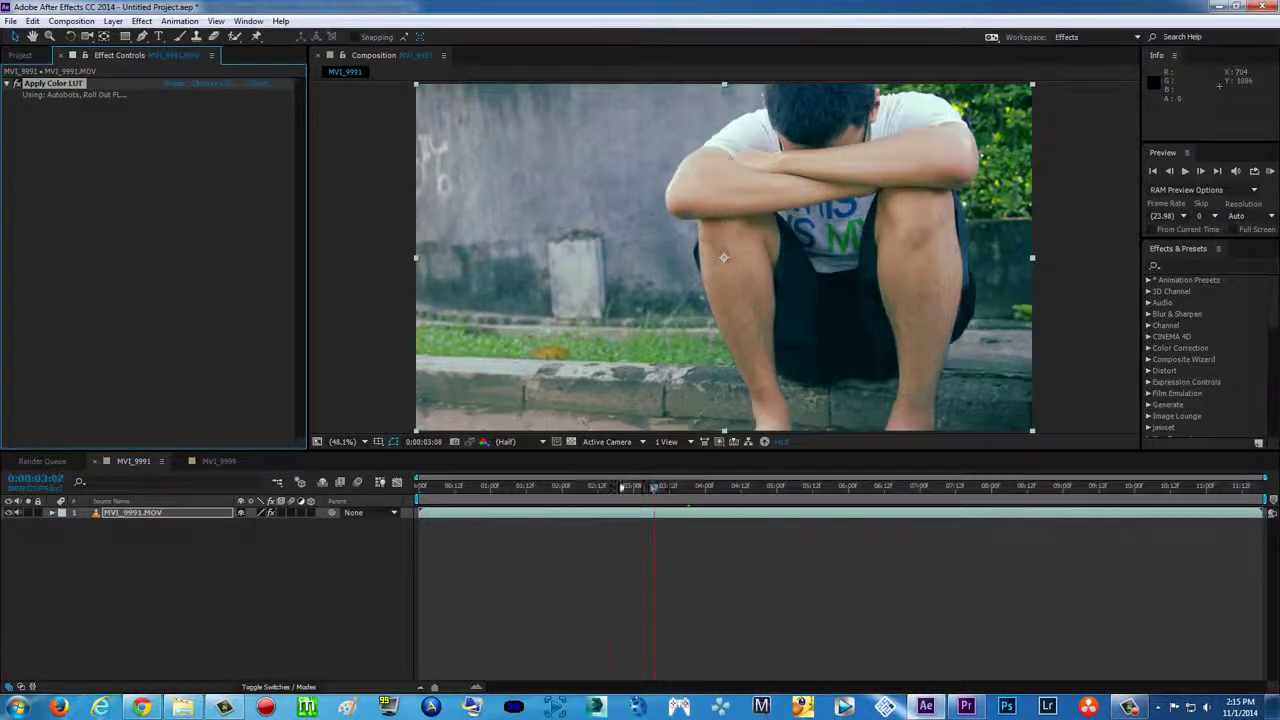
pyautogui.moveTo(655, 487); pyautogui.dragTo(1164, 487)
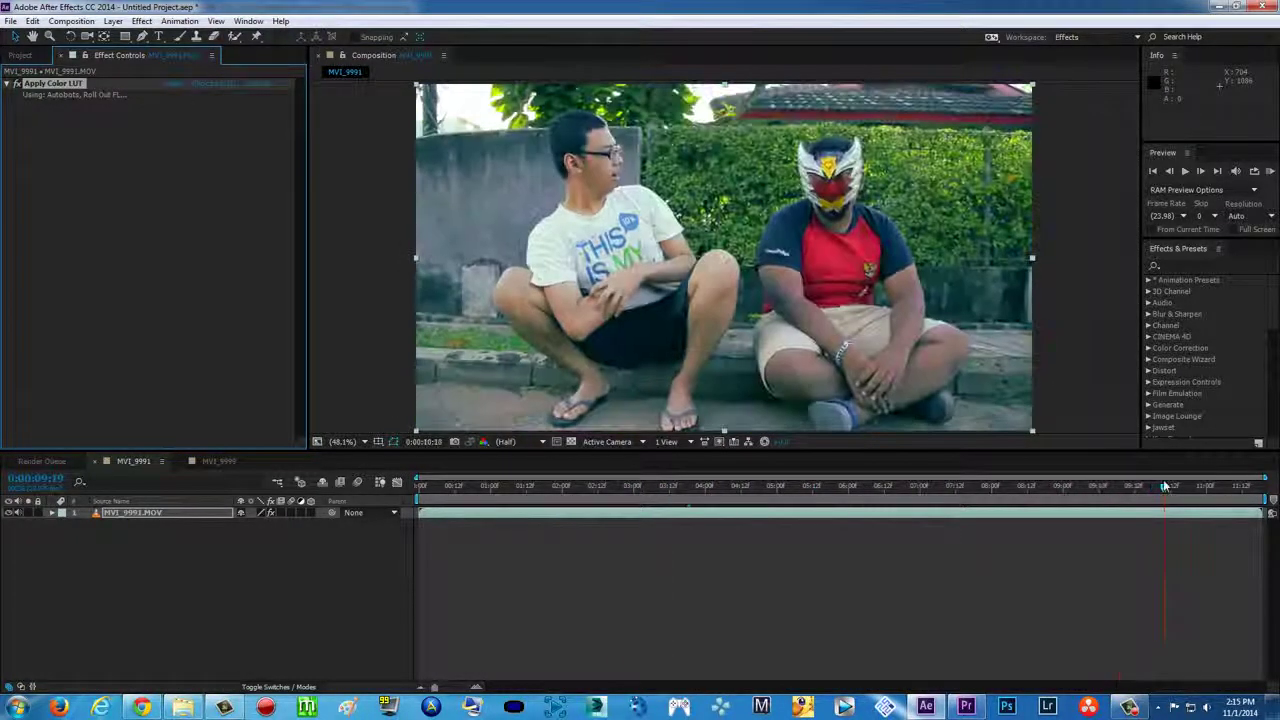
pyautogui.click(219, 461)
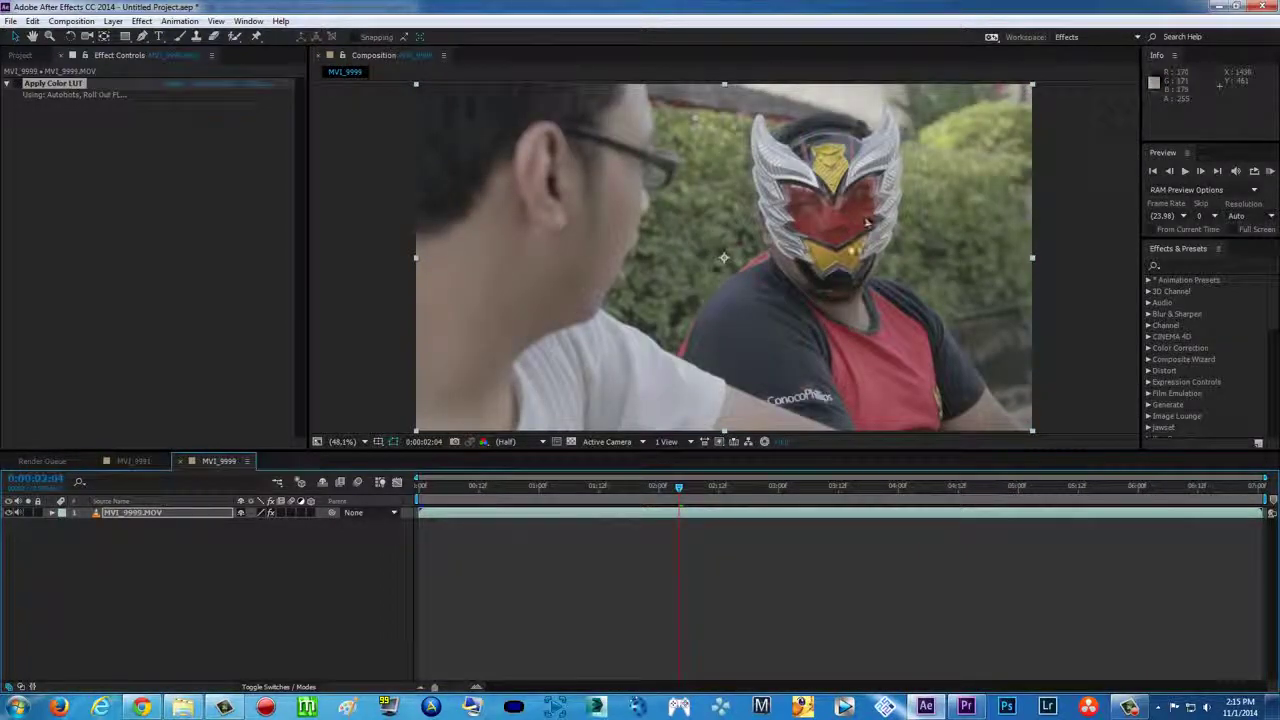
pyautogui.click(17, 85)
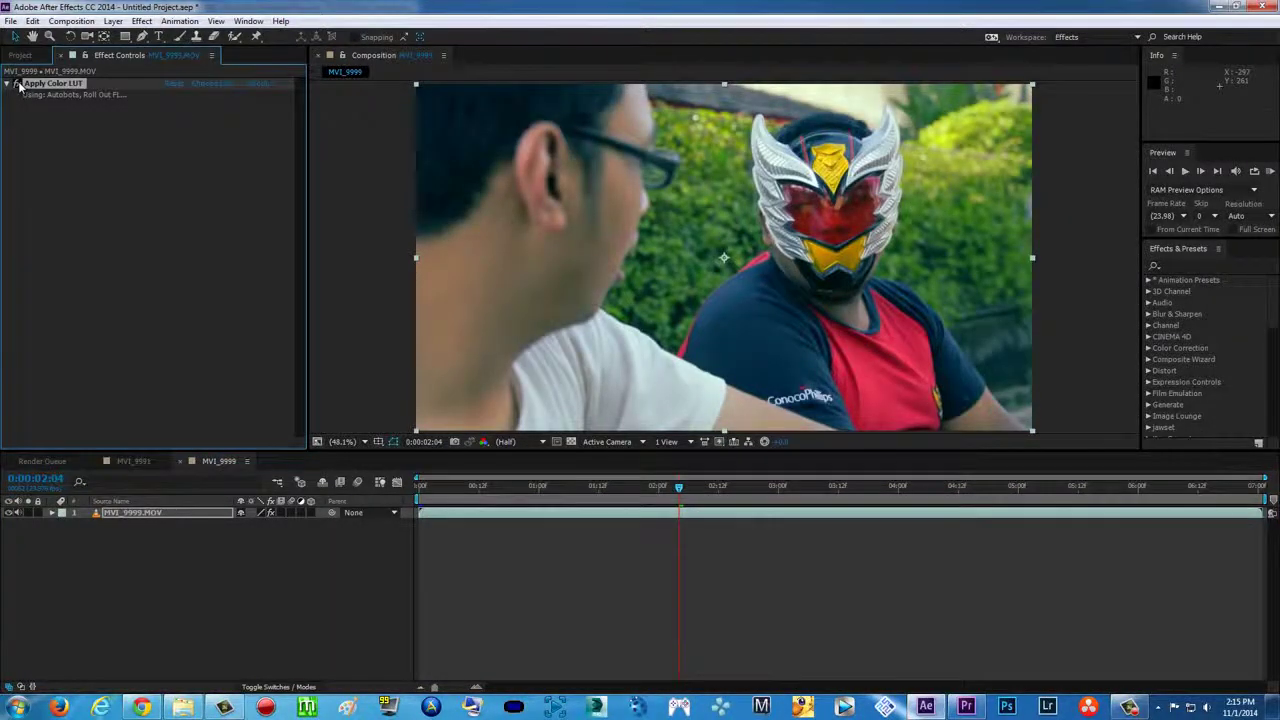
pyautogui.click(17, 85)
pyautogui.click(17, 85)
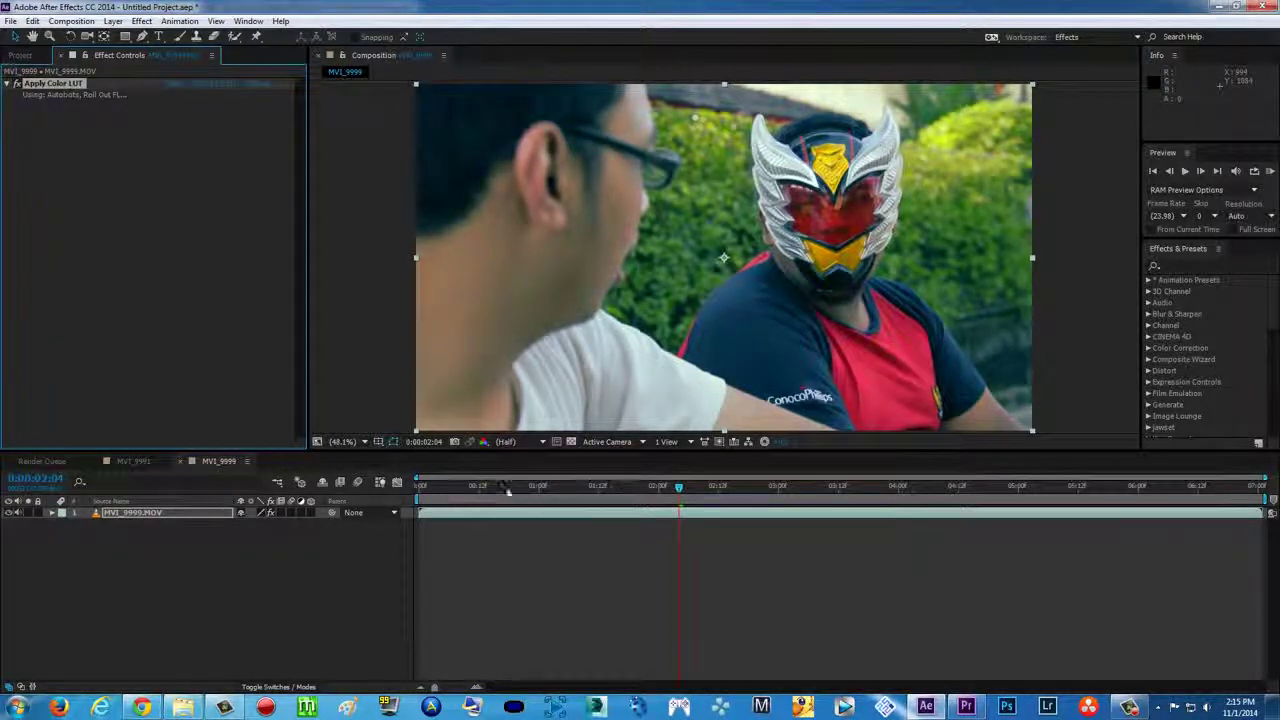
pyautogui.click(134, 461)
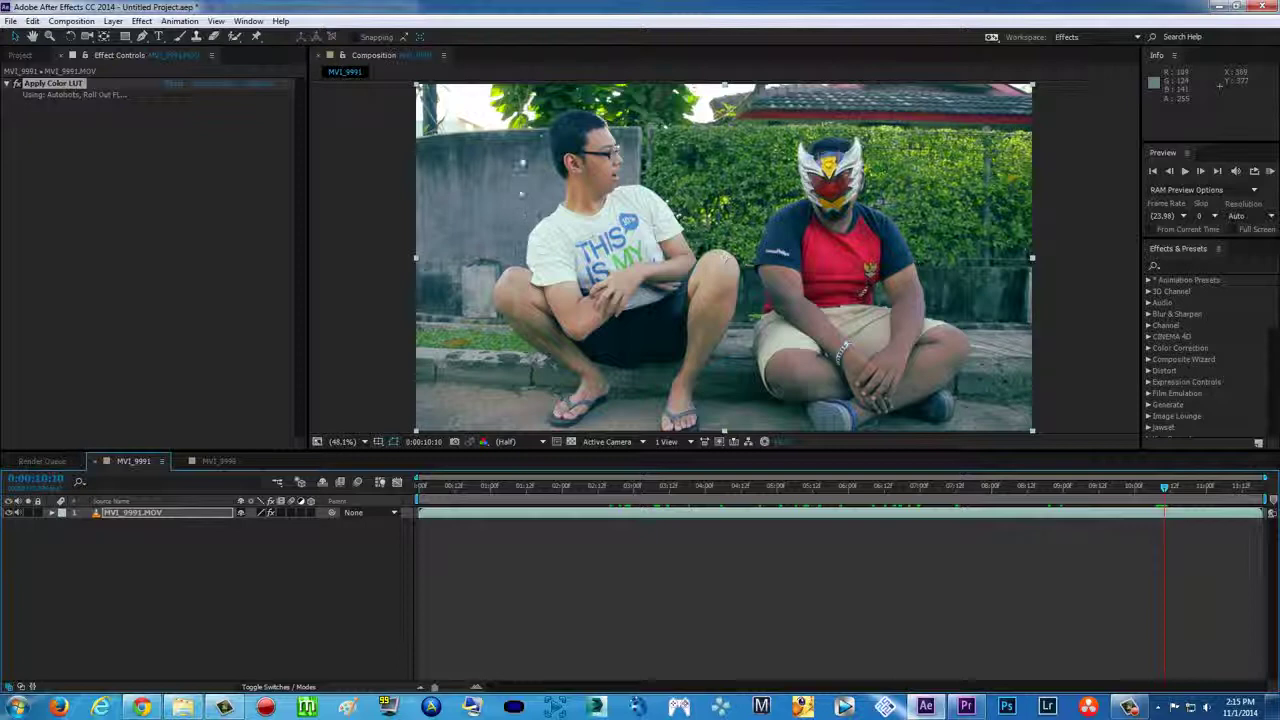
pyautogui.click(17, 83)
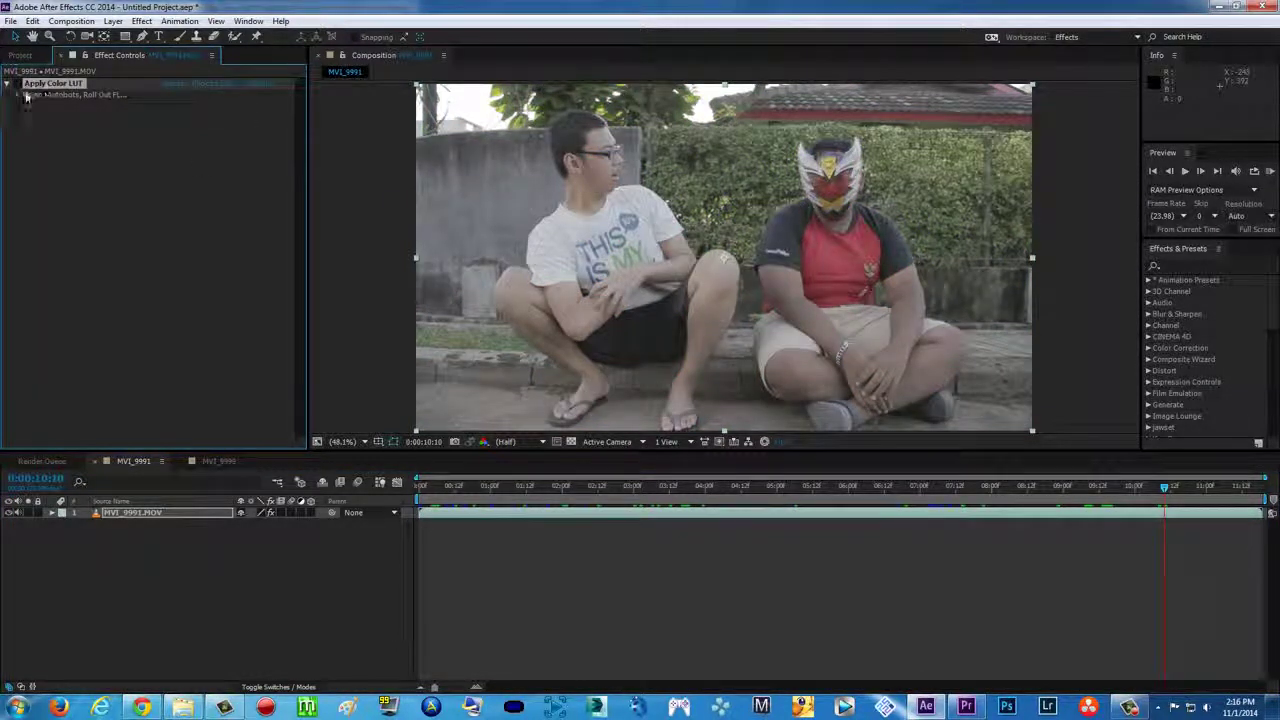
pyautogui.click(17, 83)
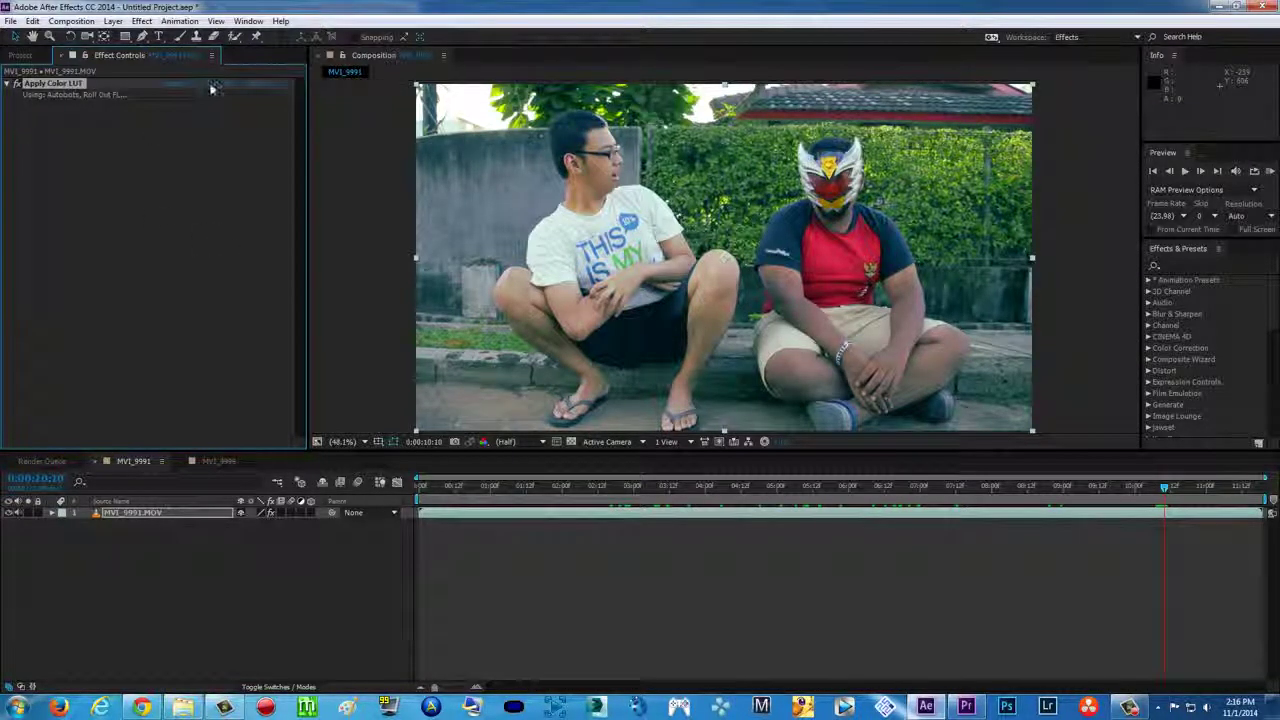
# - Swap the Apply Color LUT file for BLOCKBUSTER.cube from the Blockbuster 1 folder
pyautogui.click(211, 88)
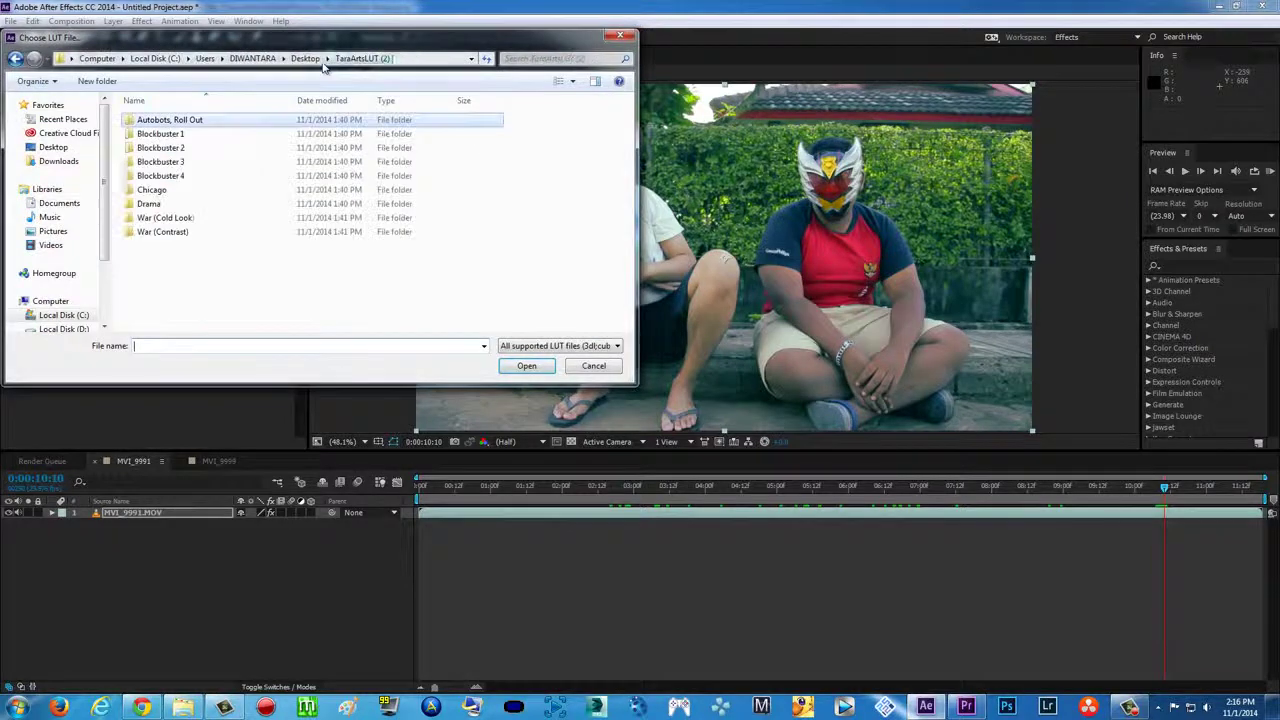
pyautogui.doubleClick(152, 136)
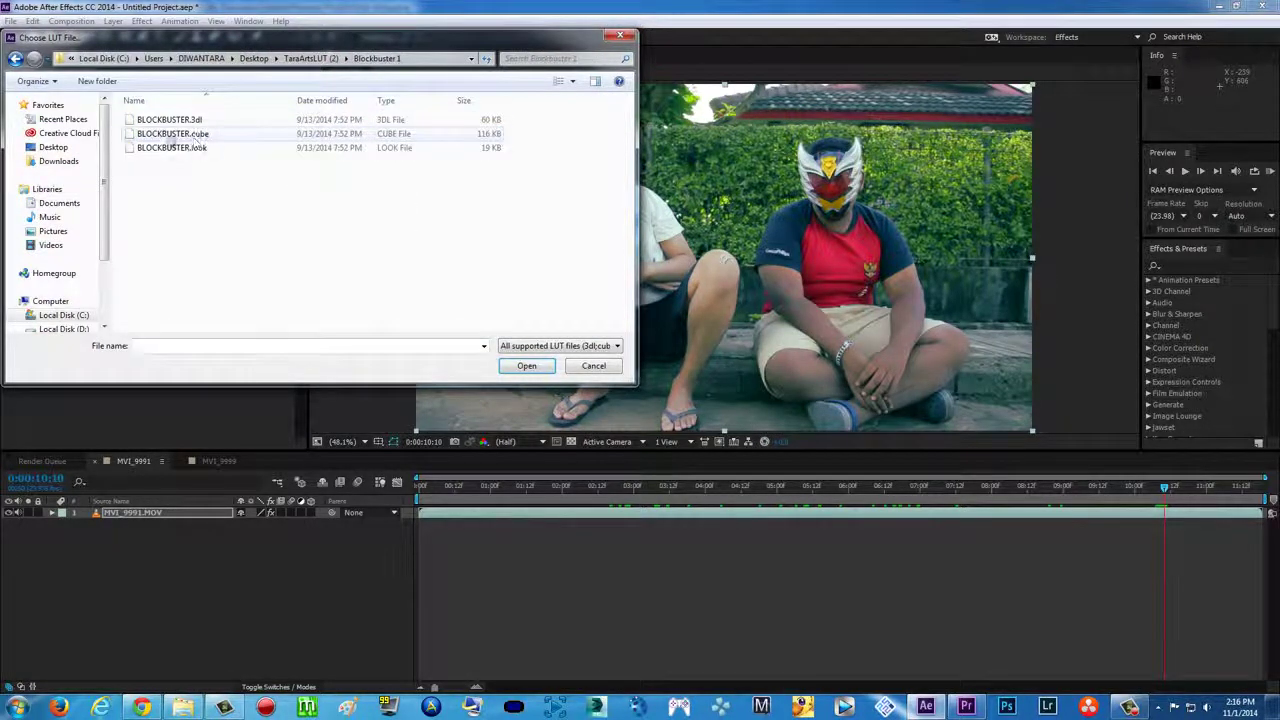
pyautogui.click(190, 136)
pyautogui.click(170, 148)
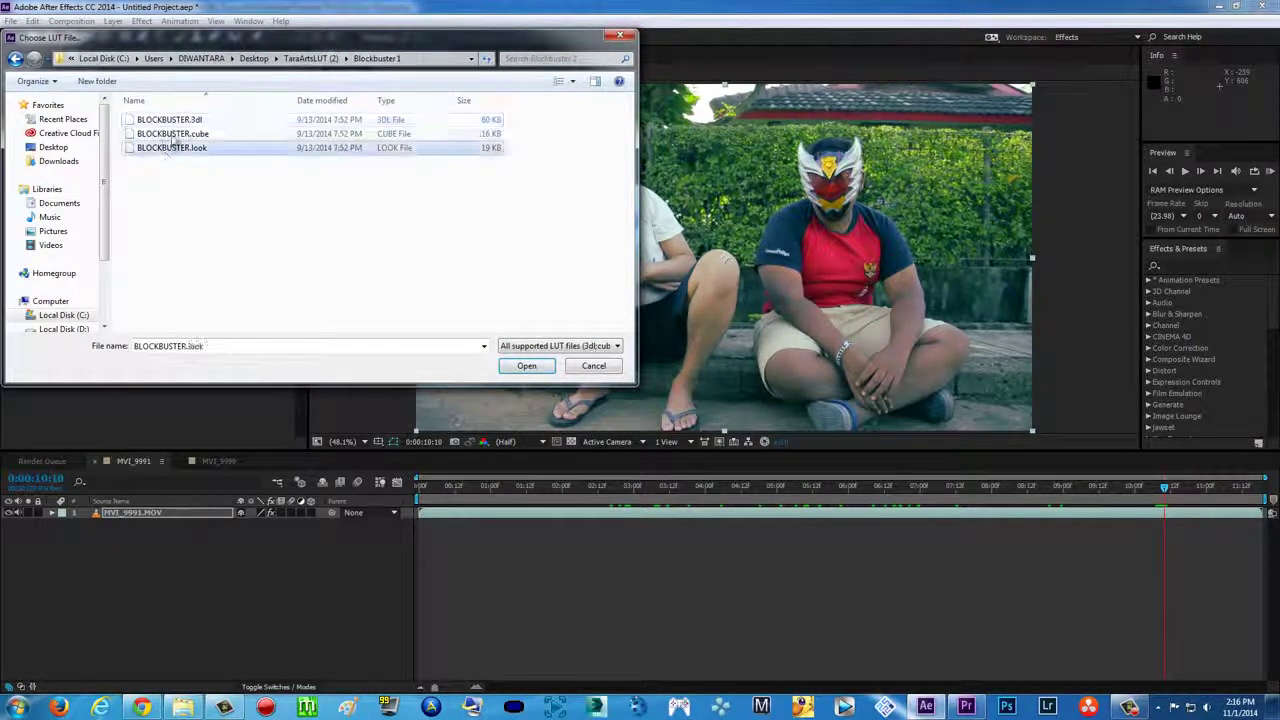
pyautogui.click(168, 136)
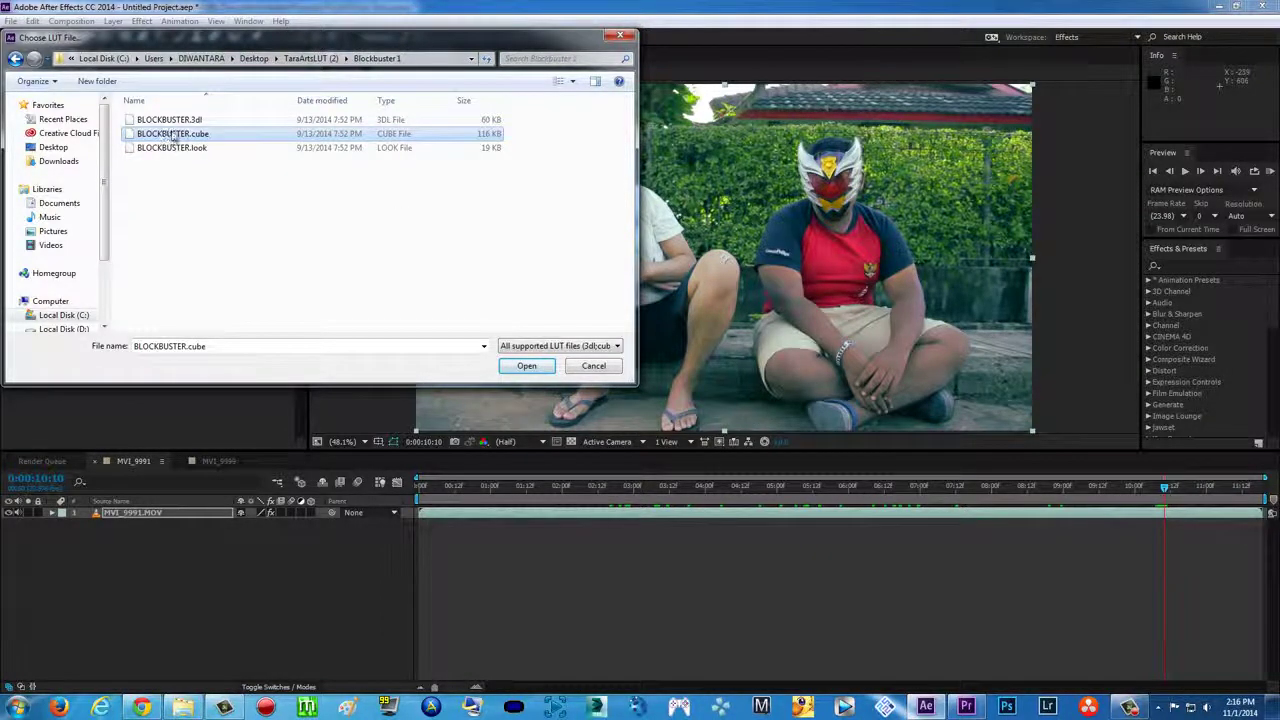
pyautogui.doubleClick(172, 136)
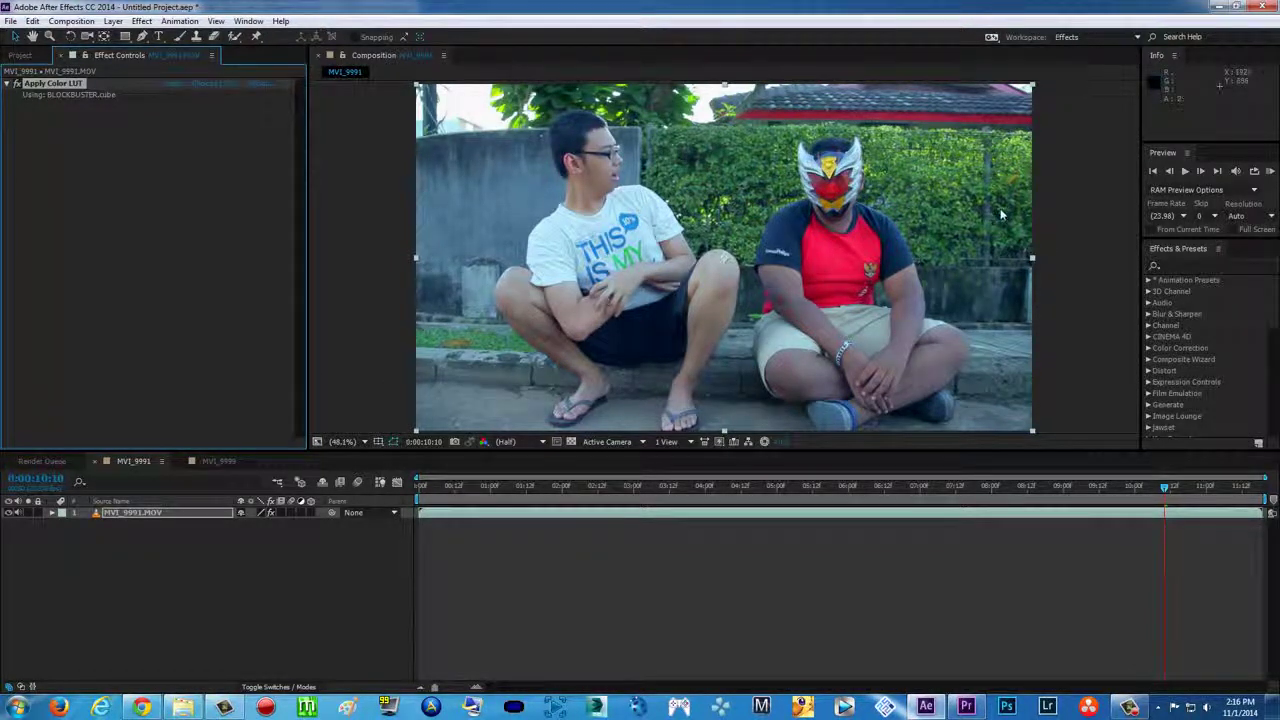
pyautogui.click(228, 86)
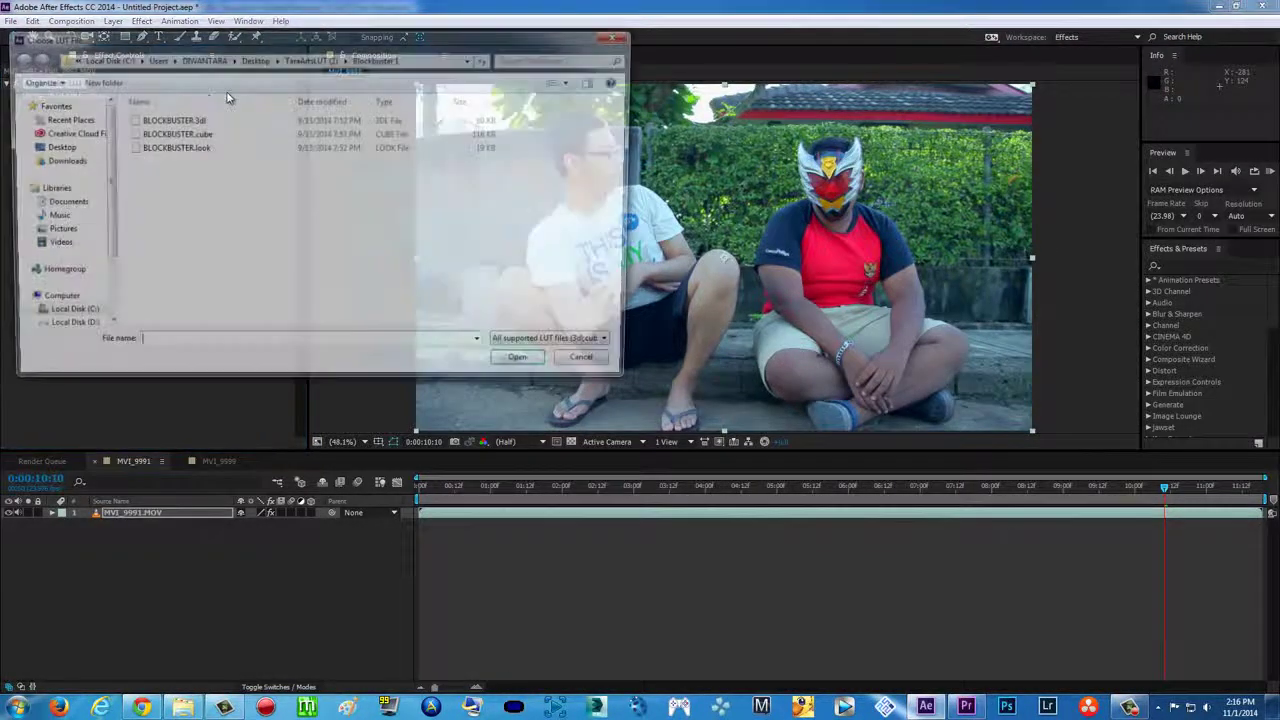
# - Try the Blockbuster 2 and Blockbuster 3 cube LUTs on the footage
pyautogui.click(305, 58)
pyautogui.doubleClick(176, 147)
pyautogui.doubleClick(213, 134)
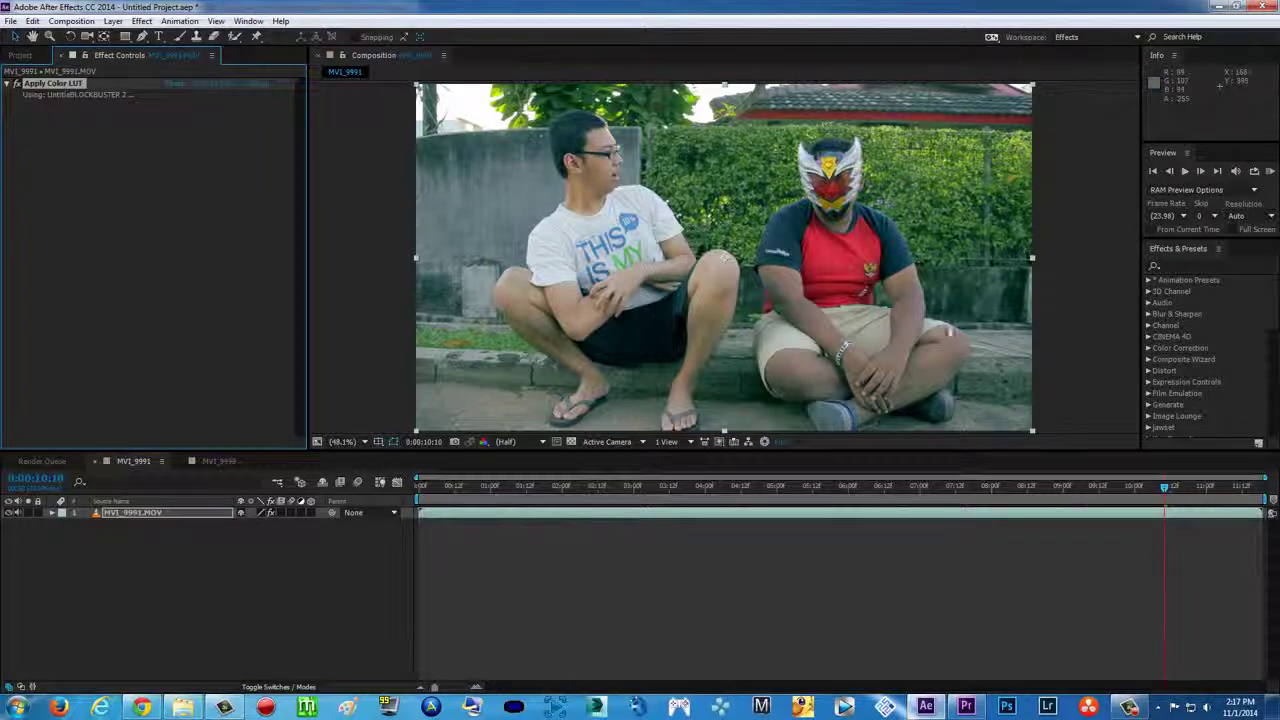
pyautogui.click(230, 84)
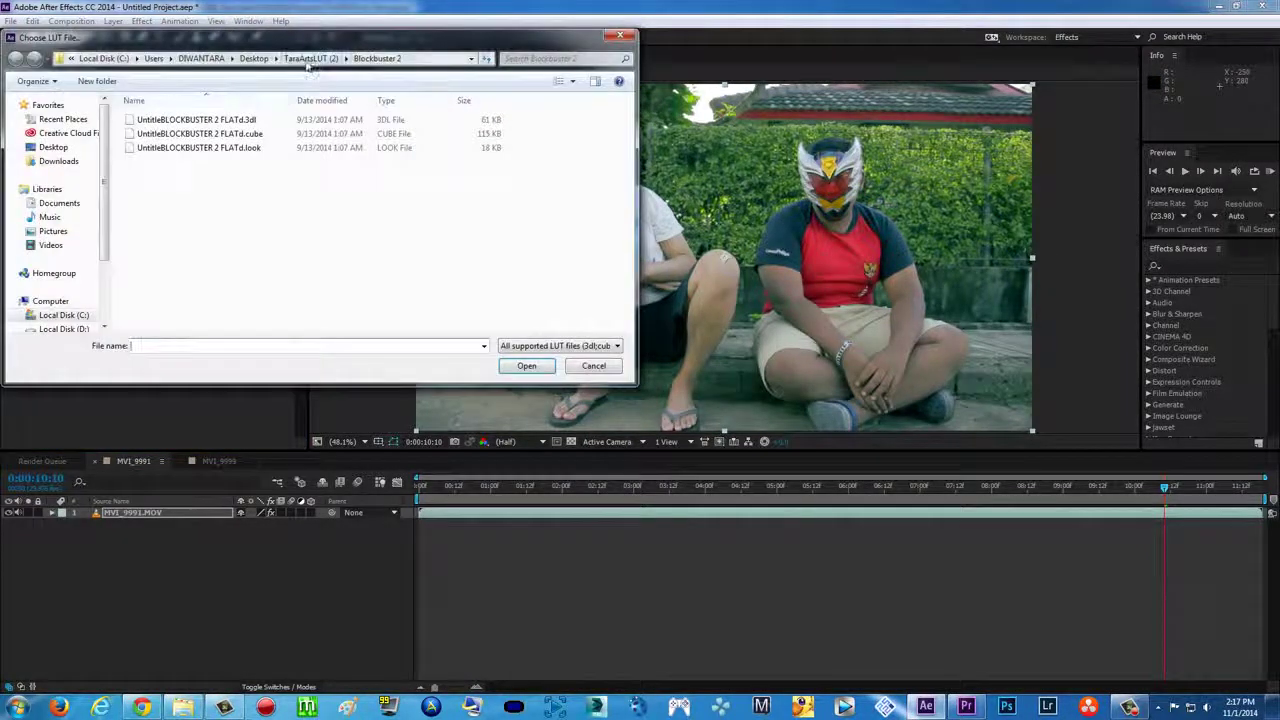
pyautogui.doubleClick(194, 162)
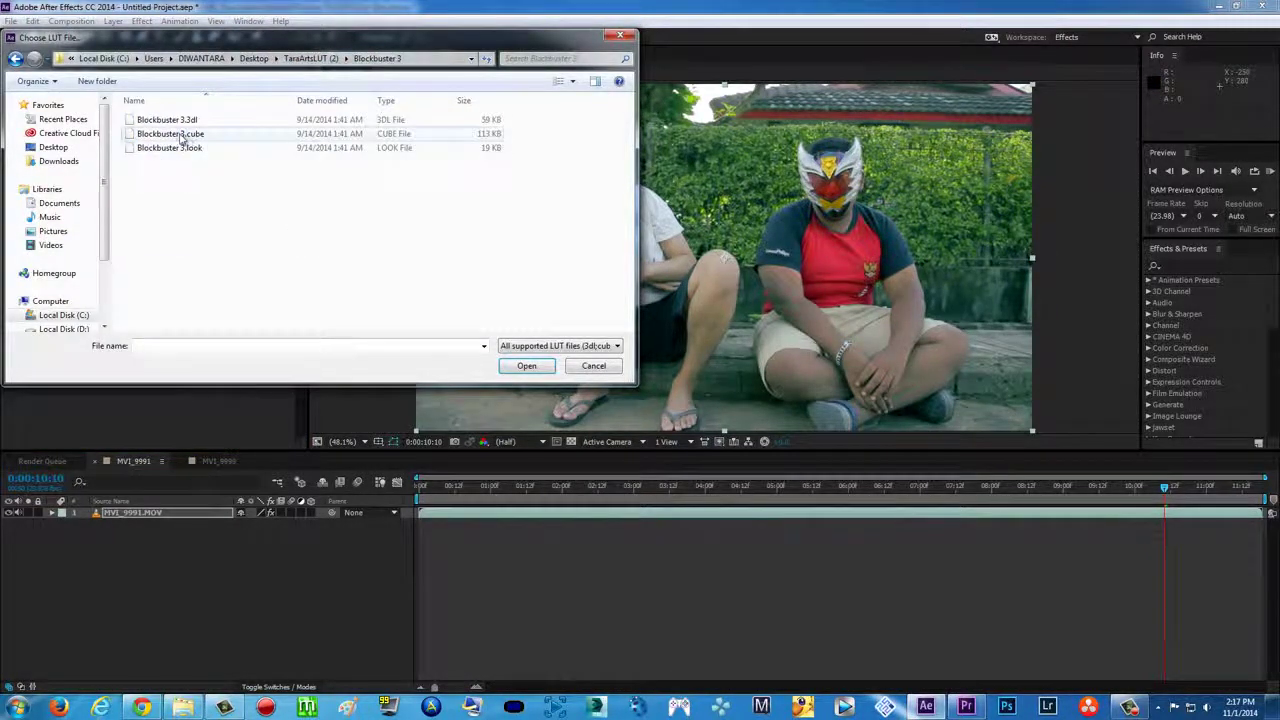
pyautogui.doubleClick(186, 133)
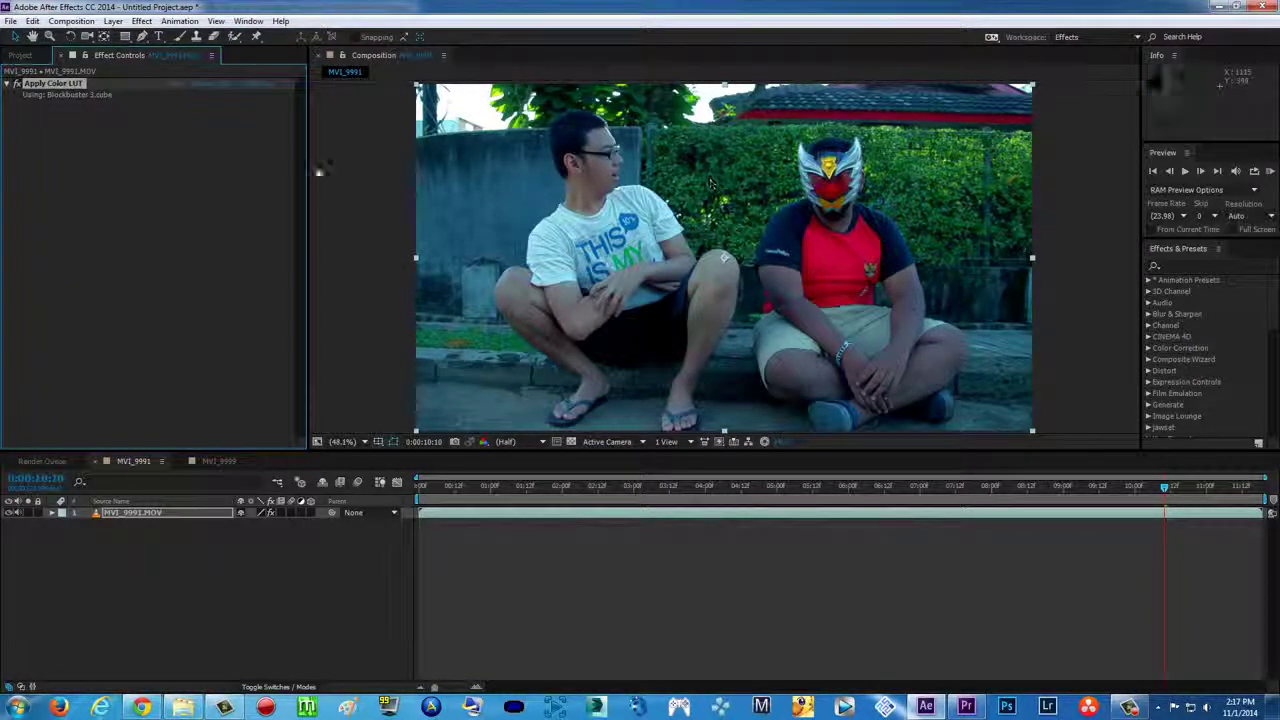
# - Apply BLOCKBUSTER FLAT.cube from Blockbuster 4, then CHICAGO.cube from the Chicago folder
pyautogui.click(222, 85)
pyautogui.click(310, 60)
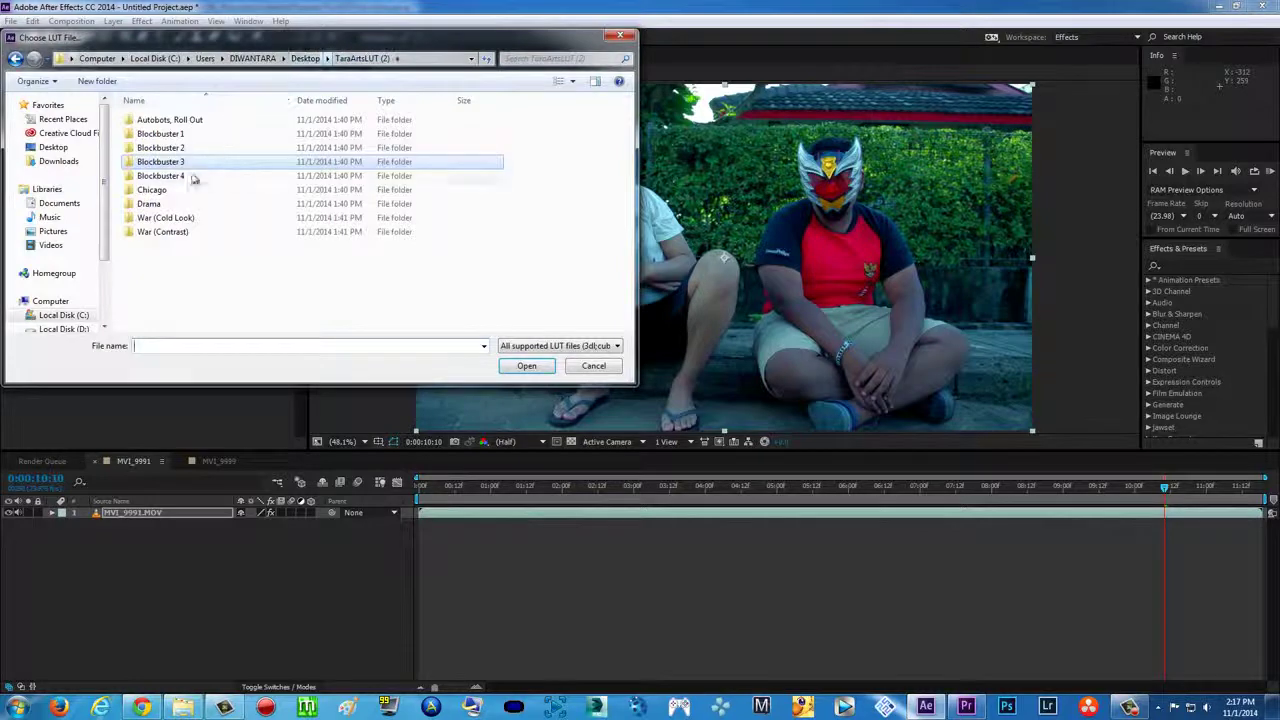
pyautogui.doubleClick(194, 174)
pyautogui.doubleClick(200, 134)
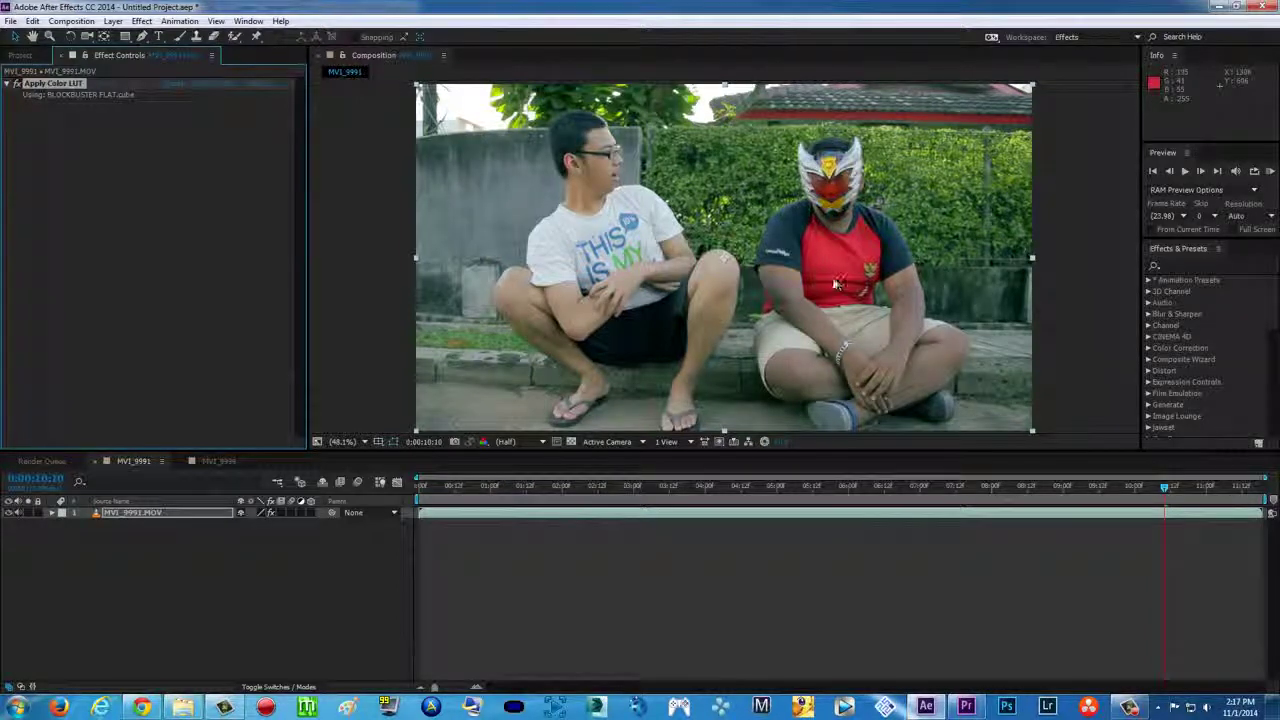
pyautogui.click(222, 86)
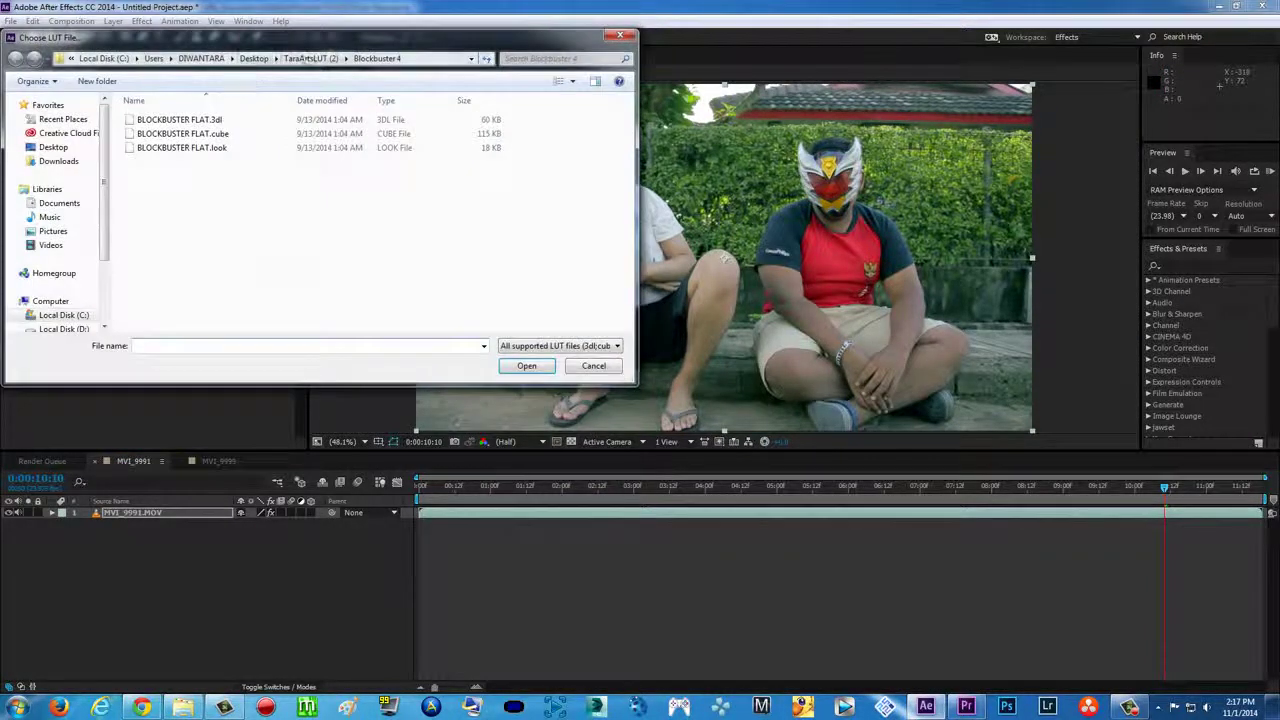
pyautogui.click(355, 58)
pyautogui.doubleClick(181, 191)
pyautogui.doubleClick(189, 134)
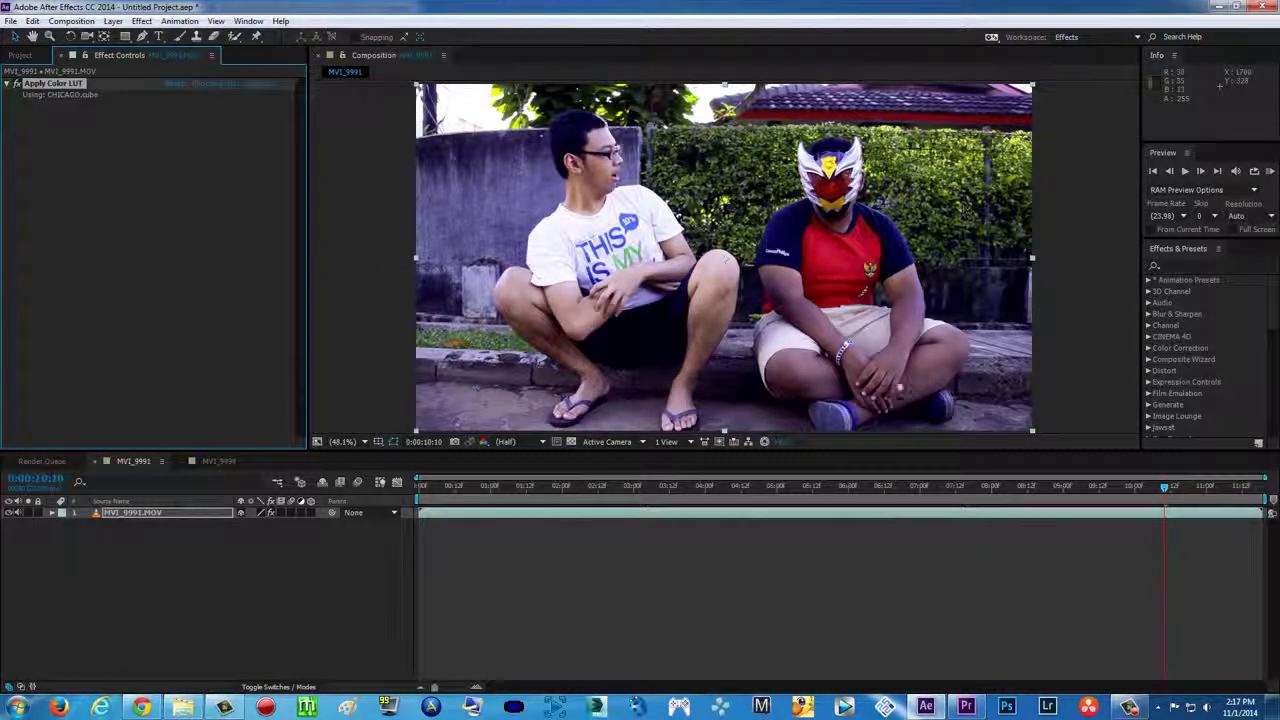
# - Switch the LUT to drama.cube from the Drama folder
pyautogui.click(206, 86)
pyautogui.click(362, 58)
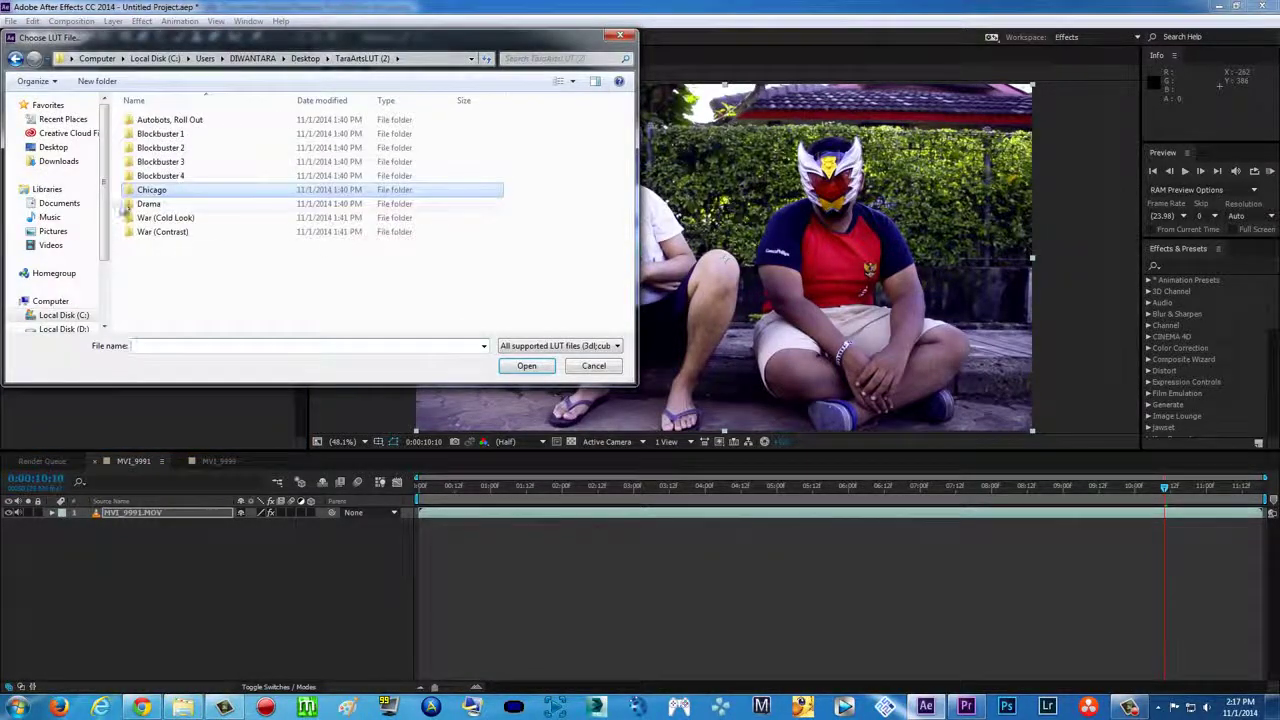
pyautogui.doubleClick(150, 205)
pyautogui.doubleClick(210, 137)
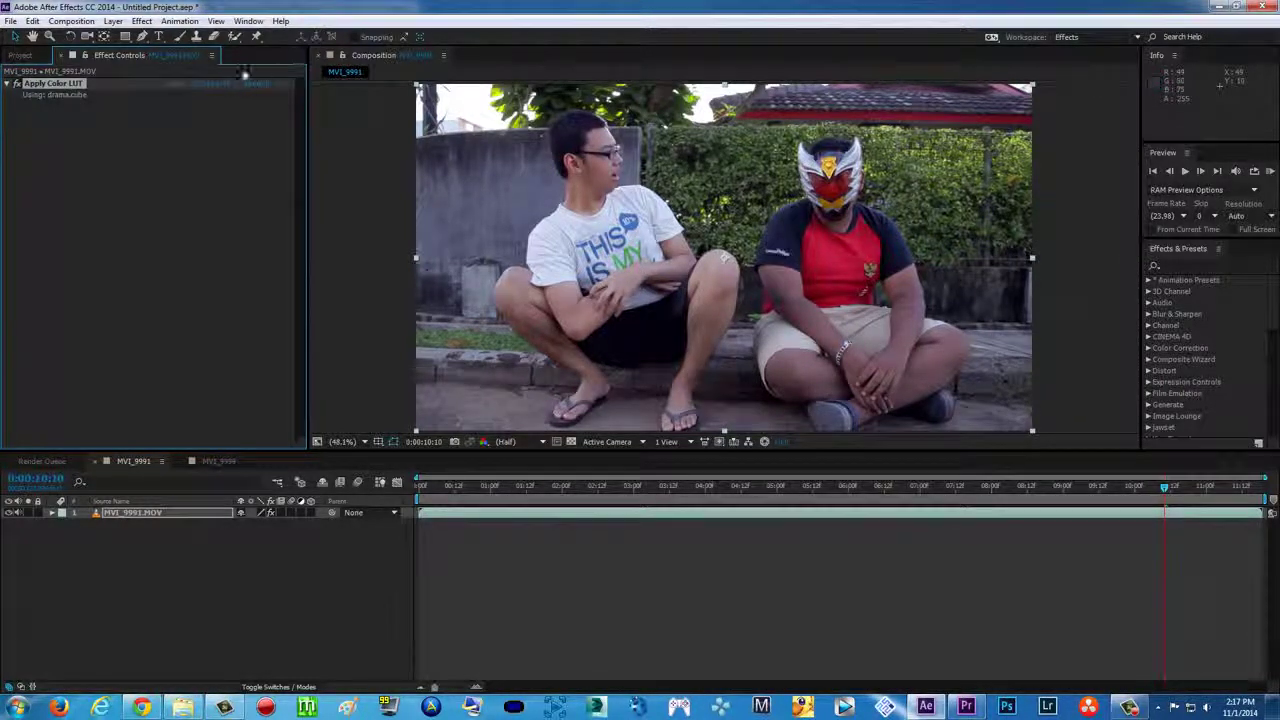
pyautogui.click(229, 80)
# - Apply cold war.cube from War (Cold Look) and scrub the timeline to preview it
pyautogui.click(355, 58)
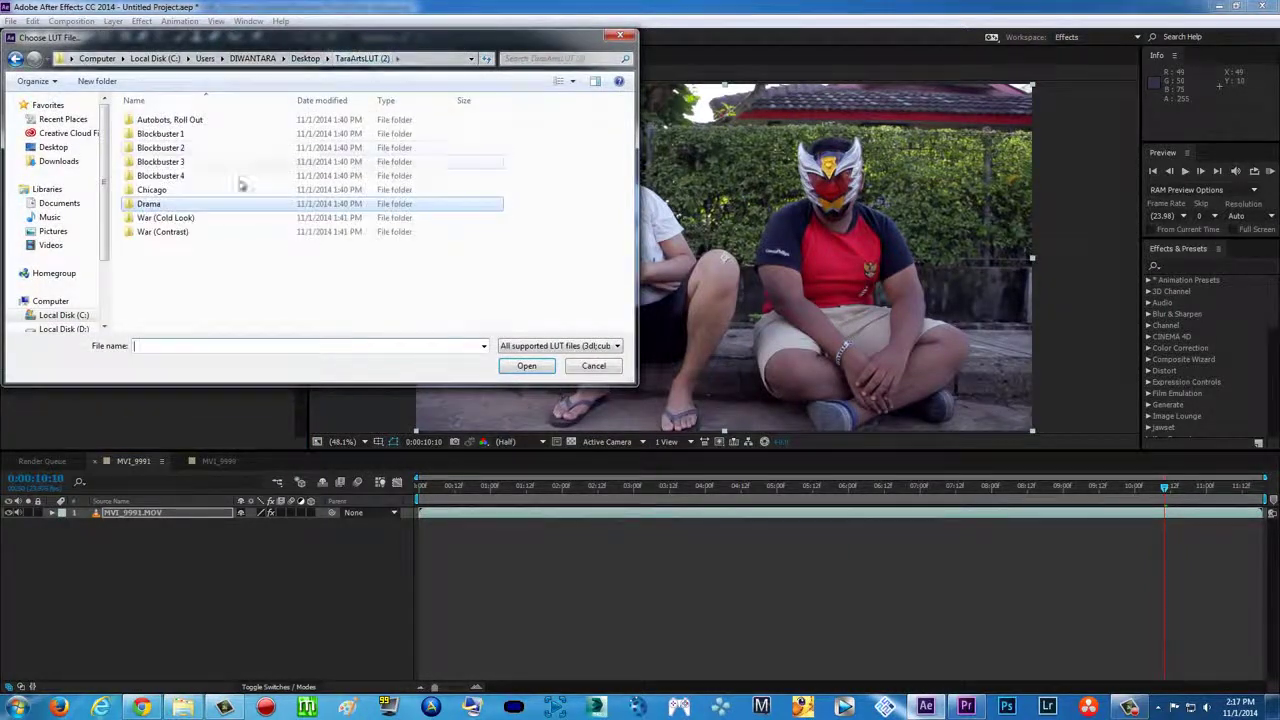
pyautogui.doubleClick(165, 218)
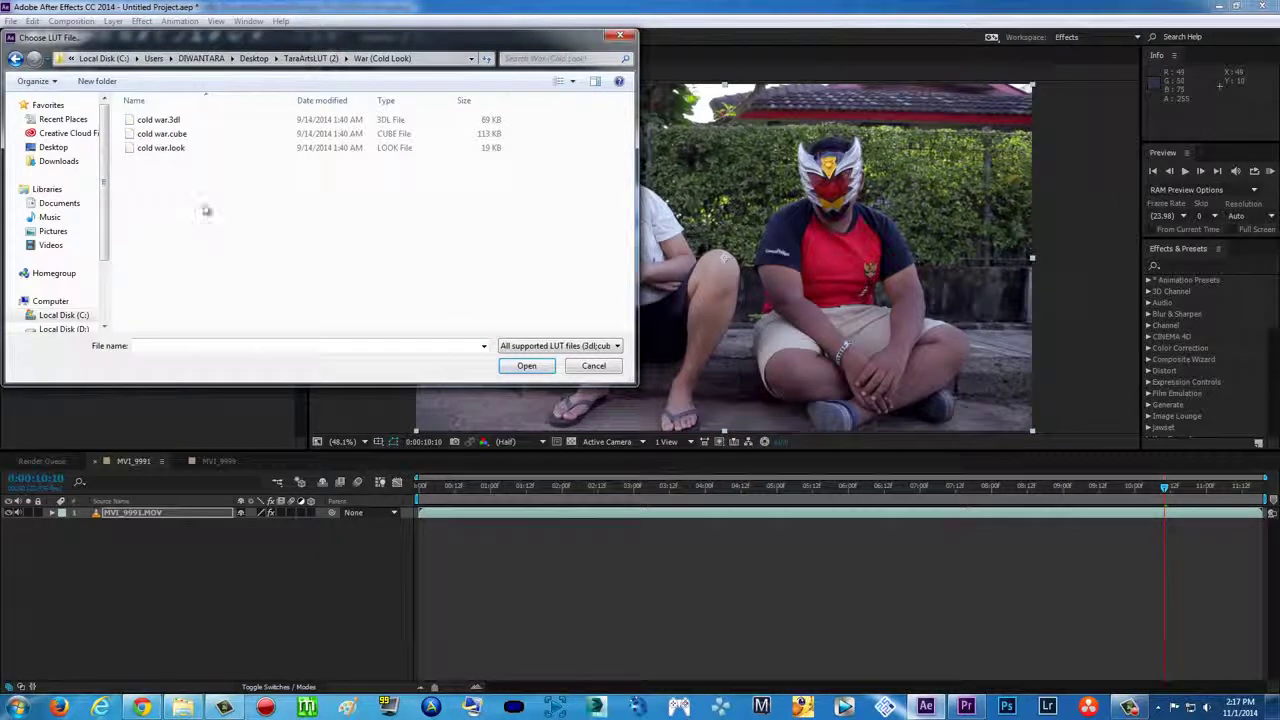
pyautogui.doubleClick(172, 134)
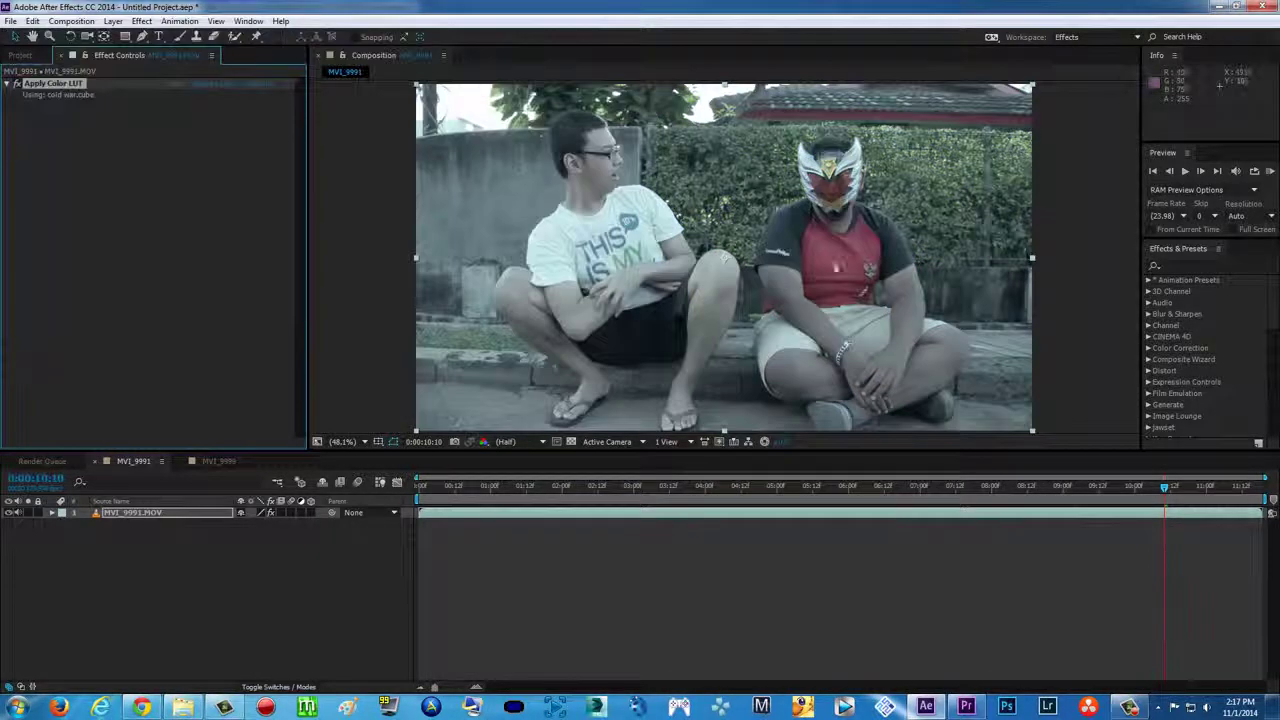
pyautogui.moveTo(1032, 486); pyautogui.dragTo(1153, 486)
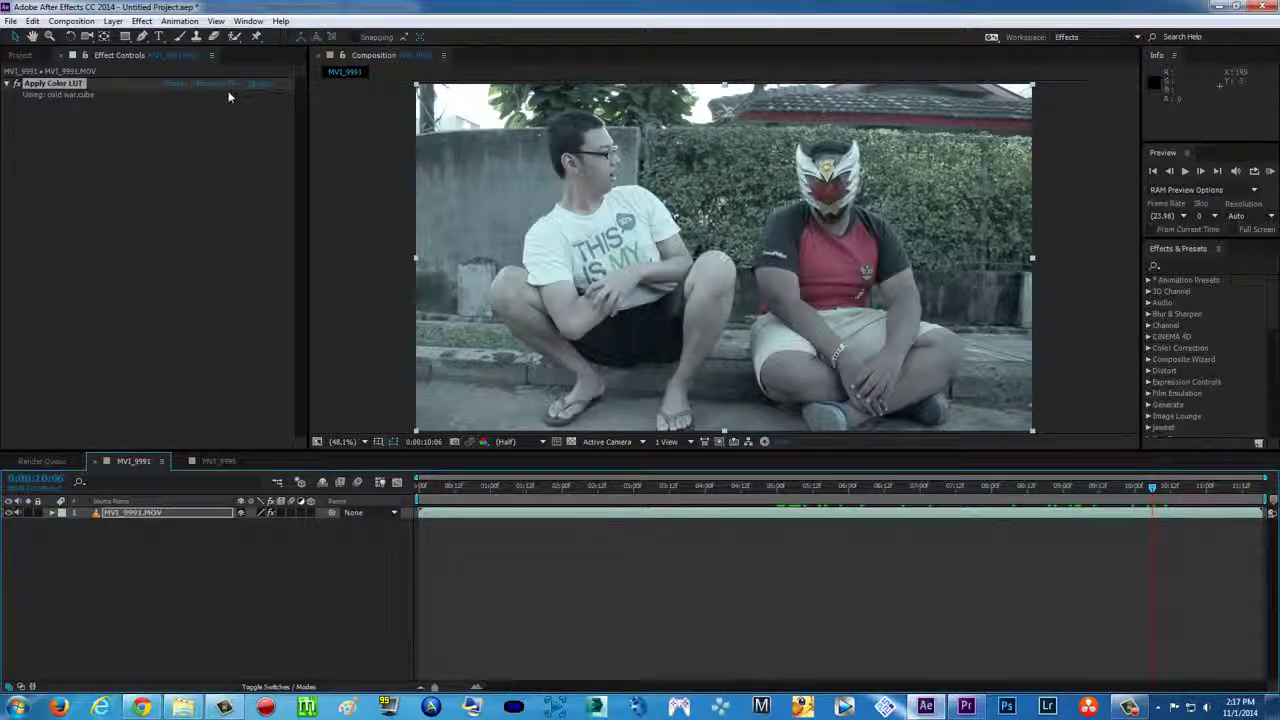
# - Switch to war 1.cube from War (Contrast) and scrub across other frames
pyautogui.click(218, 82)
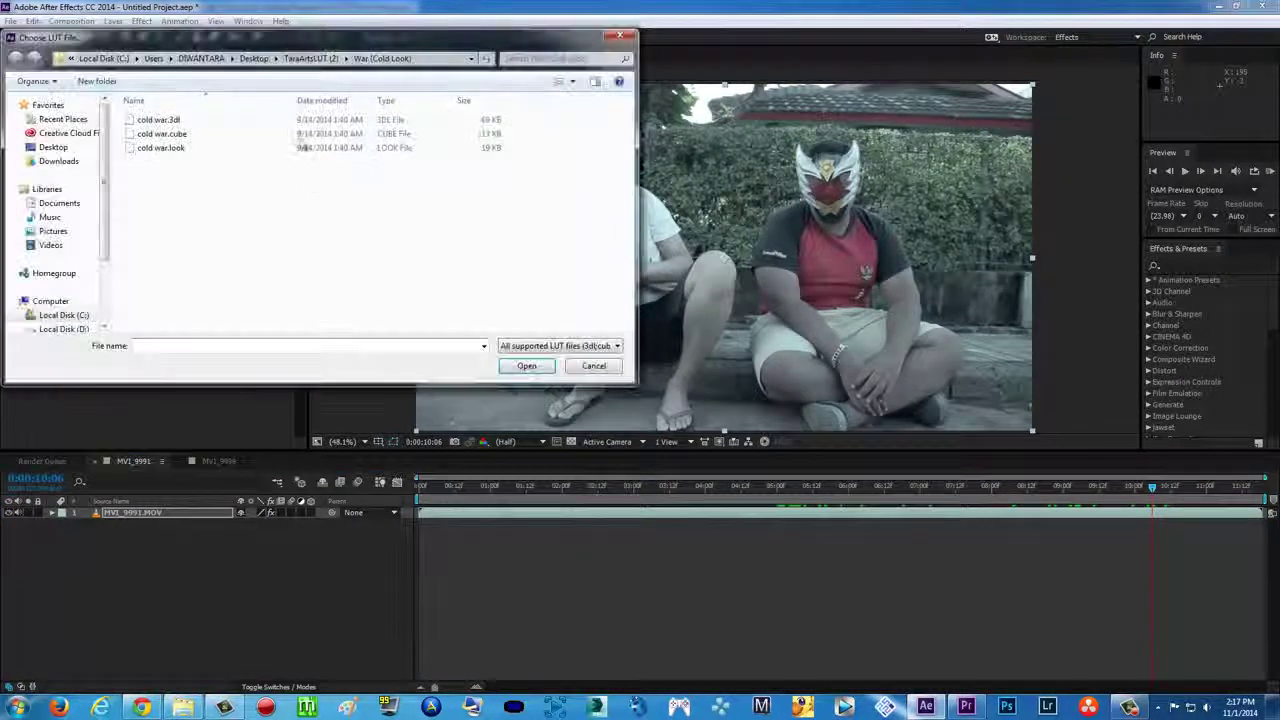
pyautogui.click(318, 58)
pyautogui.doubleClick(165, 232)
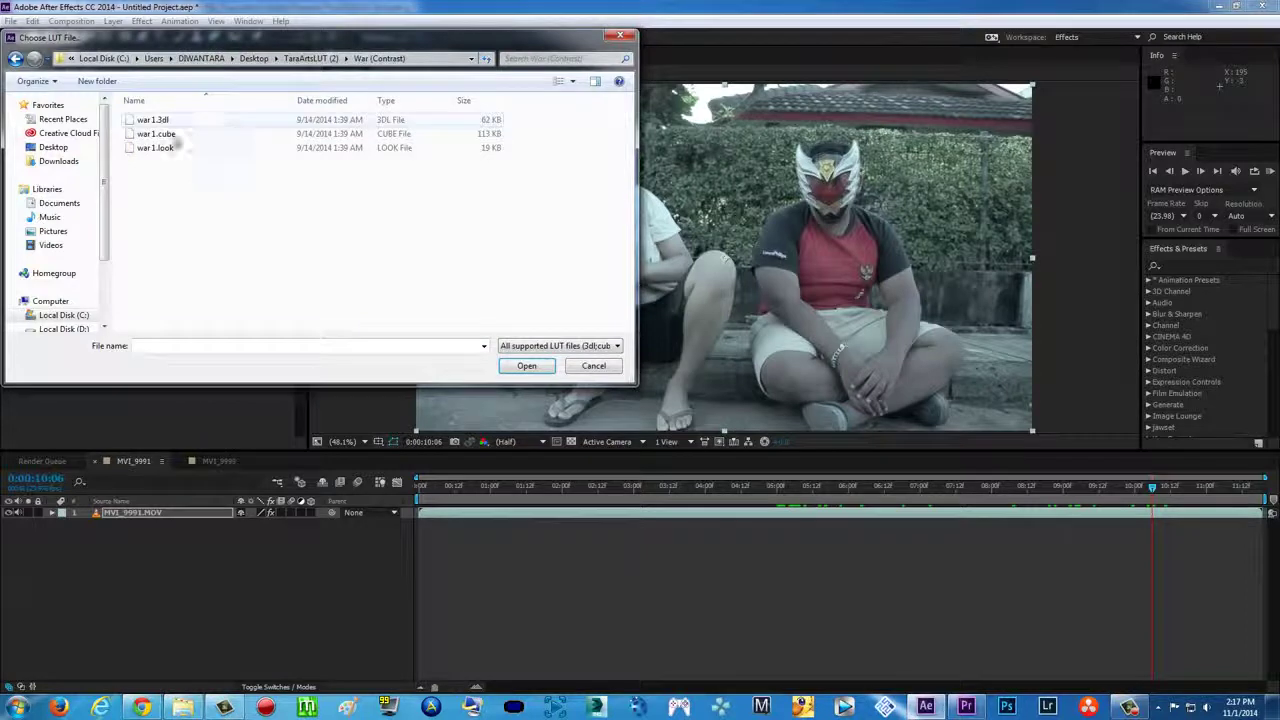
pyautogui.doubleClick(189, 134)
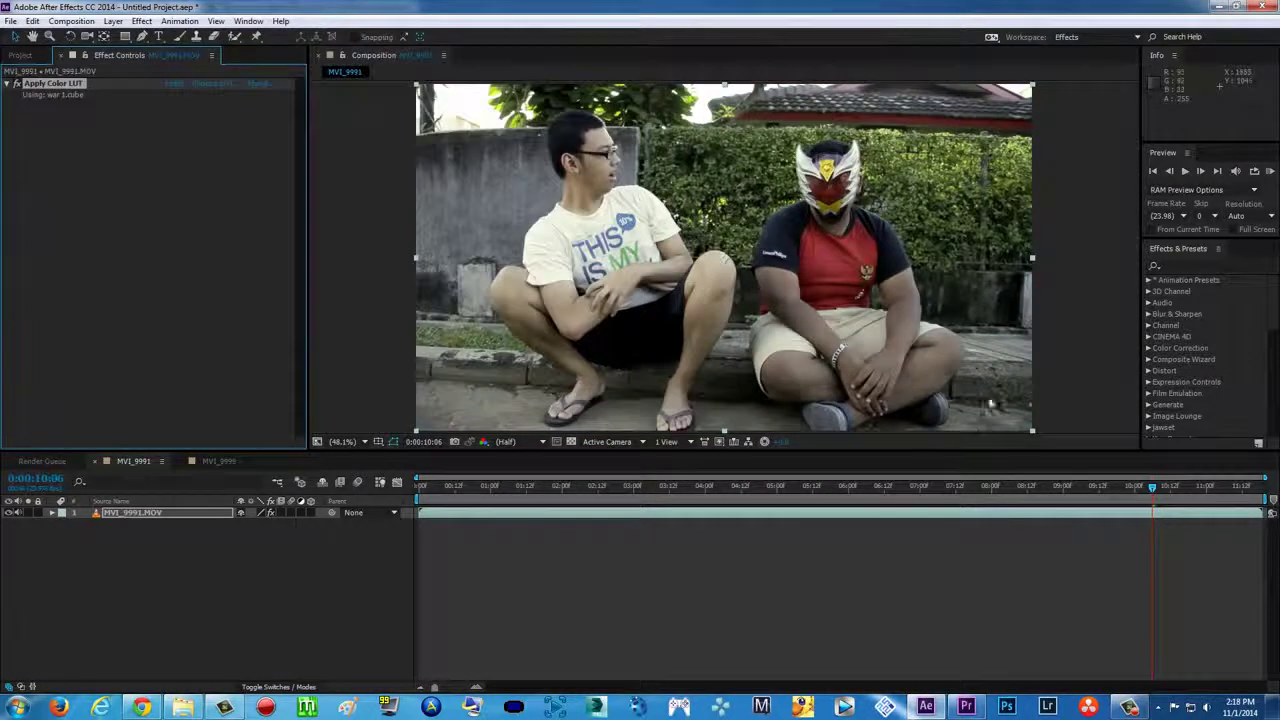
pyautogui.moveTo(916, 498); pyautogui.dragTo(1192, 490)
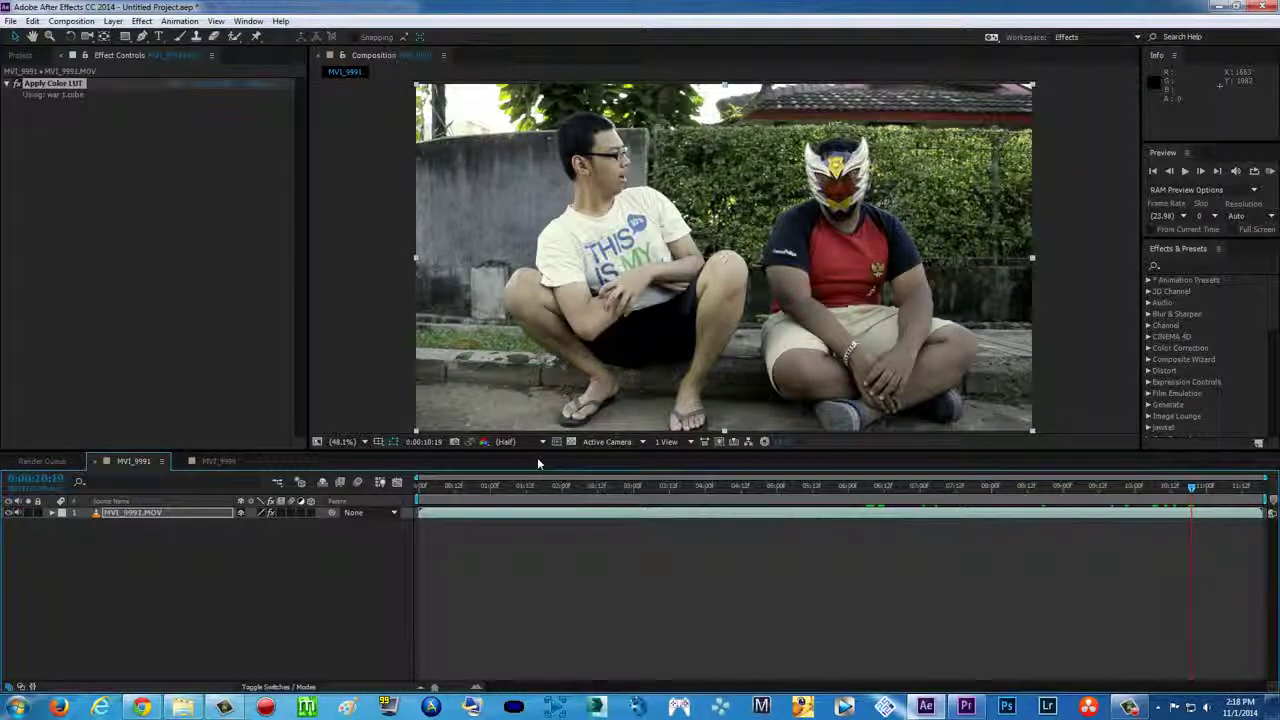
# - Switch to Premiere Pro and select the MVI_9991 clip on the V1 track
pyautogui.click(967, 705)
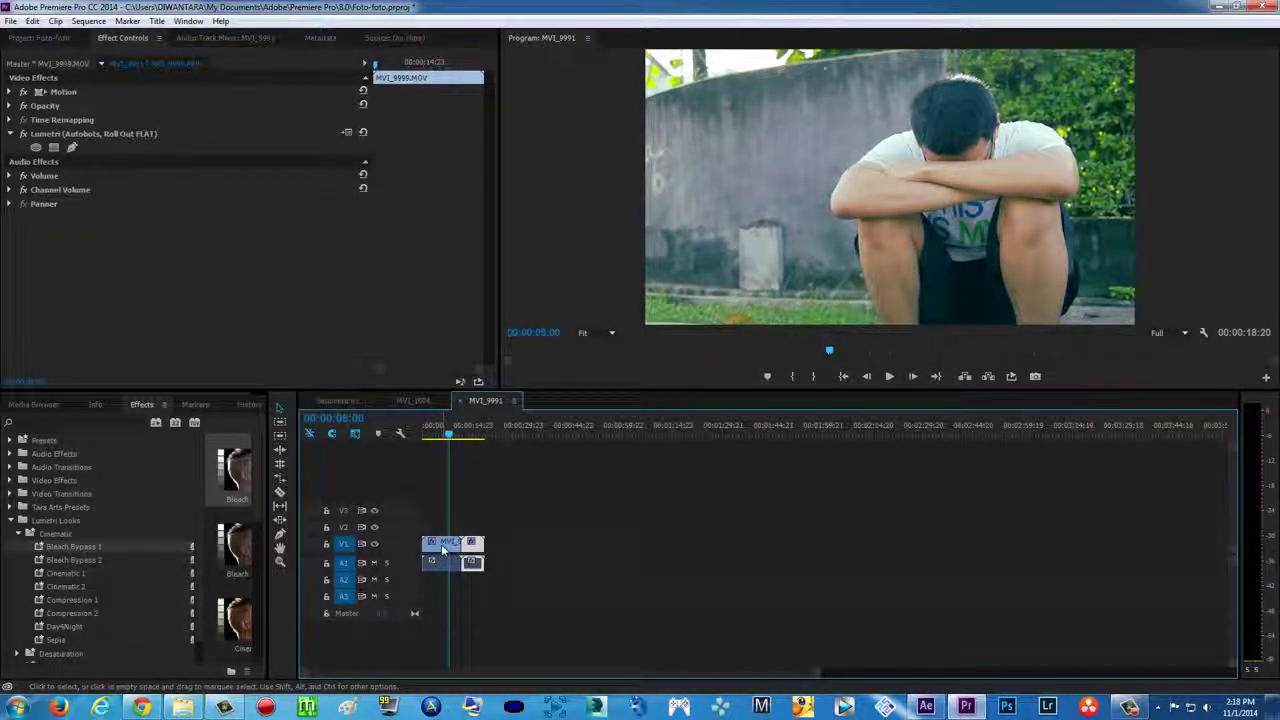
pyautogui.rightClick(441, 548)
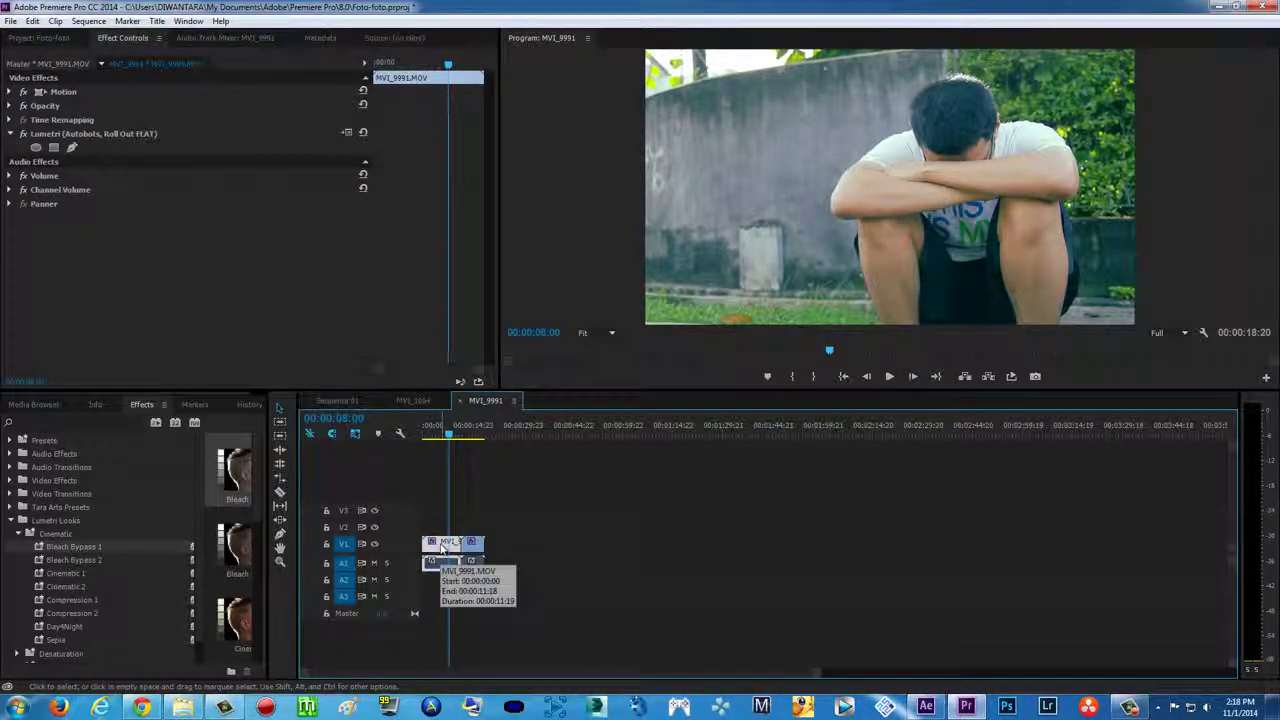
pyautogui.click(462, 572)
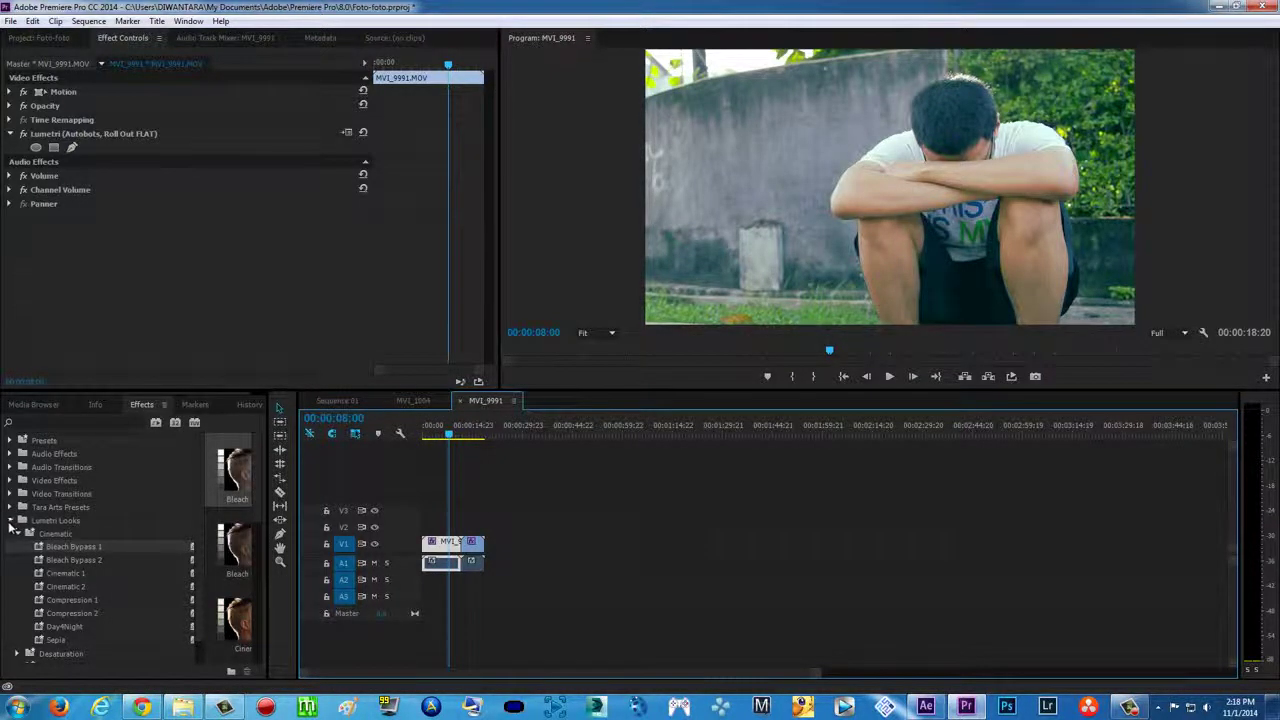
# - Drag the Lumetri Day4Night look onto the clip and delete the Autobots, Roll Out FLAT Lumetri effect
pyautogui.click(16, 520)
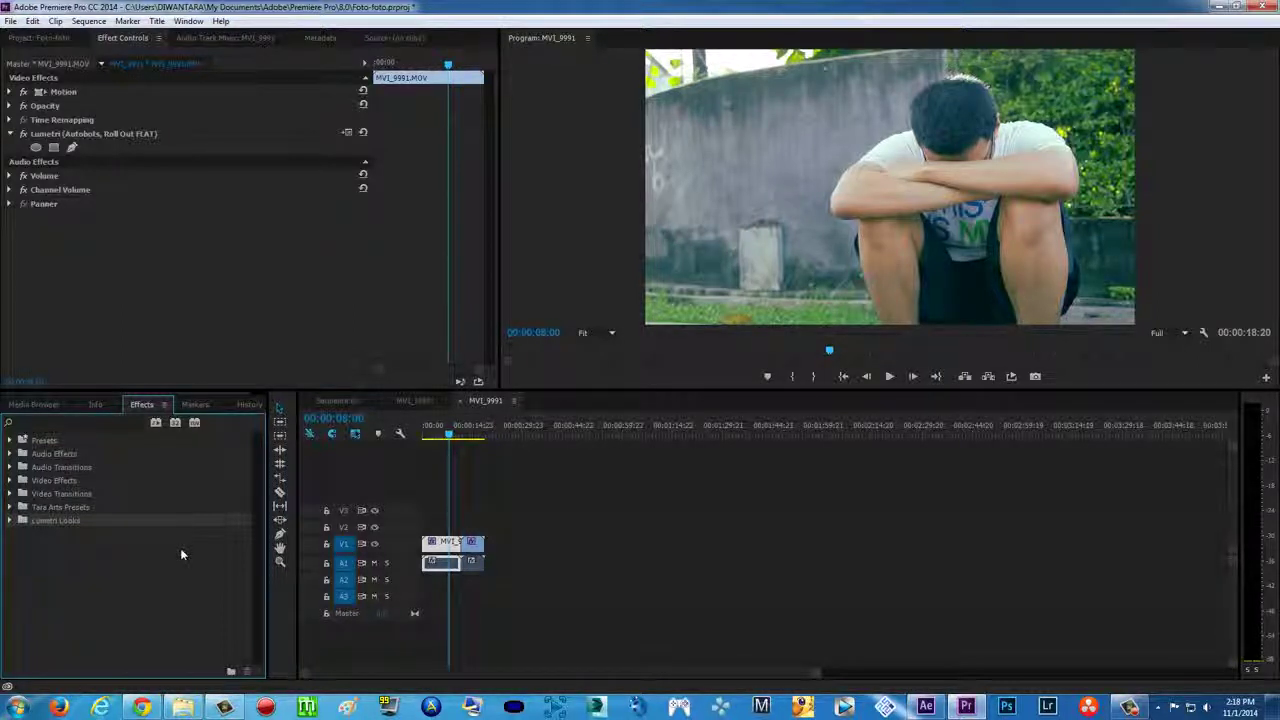
pyautogui.click(8, 520)
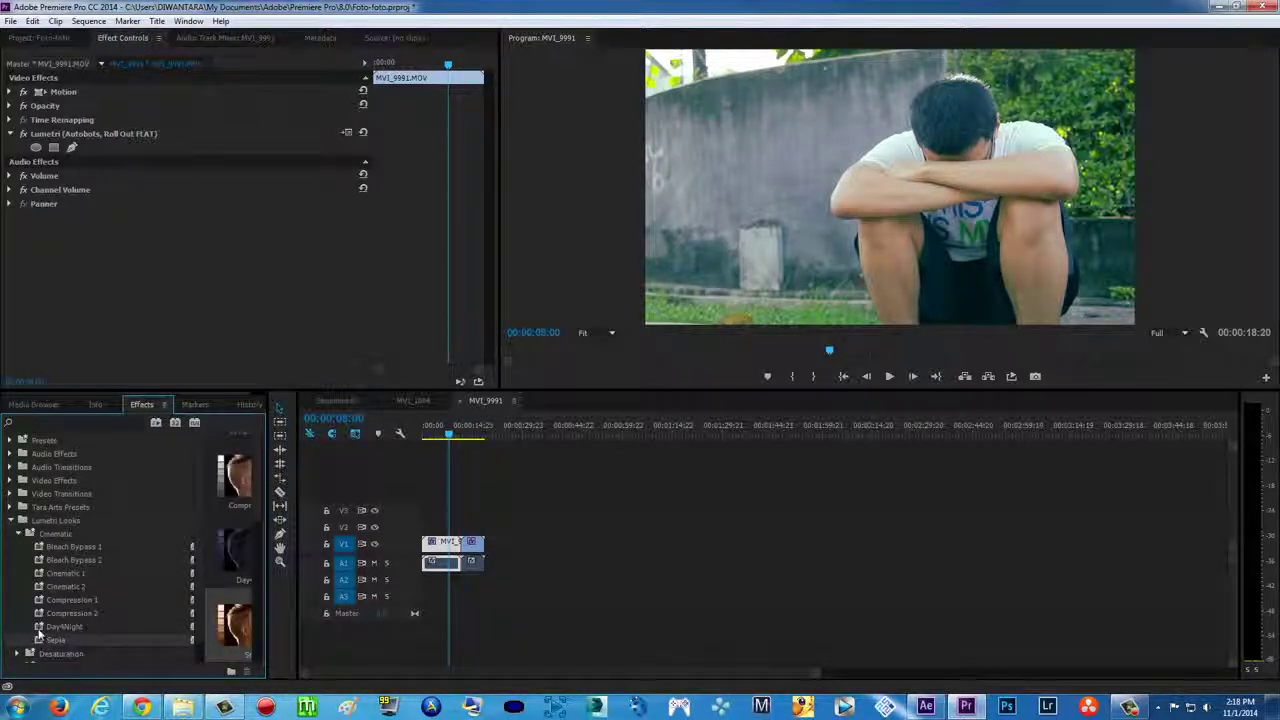
pyautogui.moveTo(45, 626); pyautogui.dragTo(452, 543)
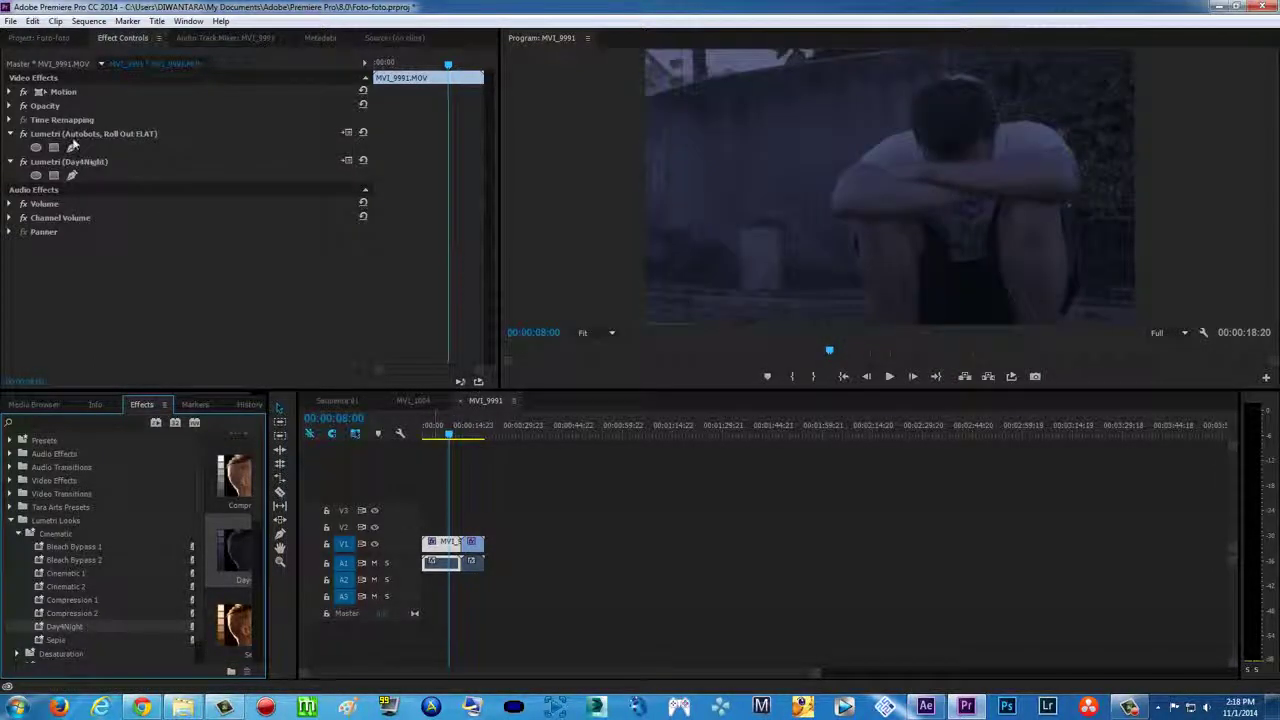
pyautogui.click(77, 132)
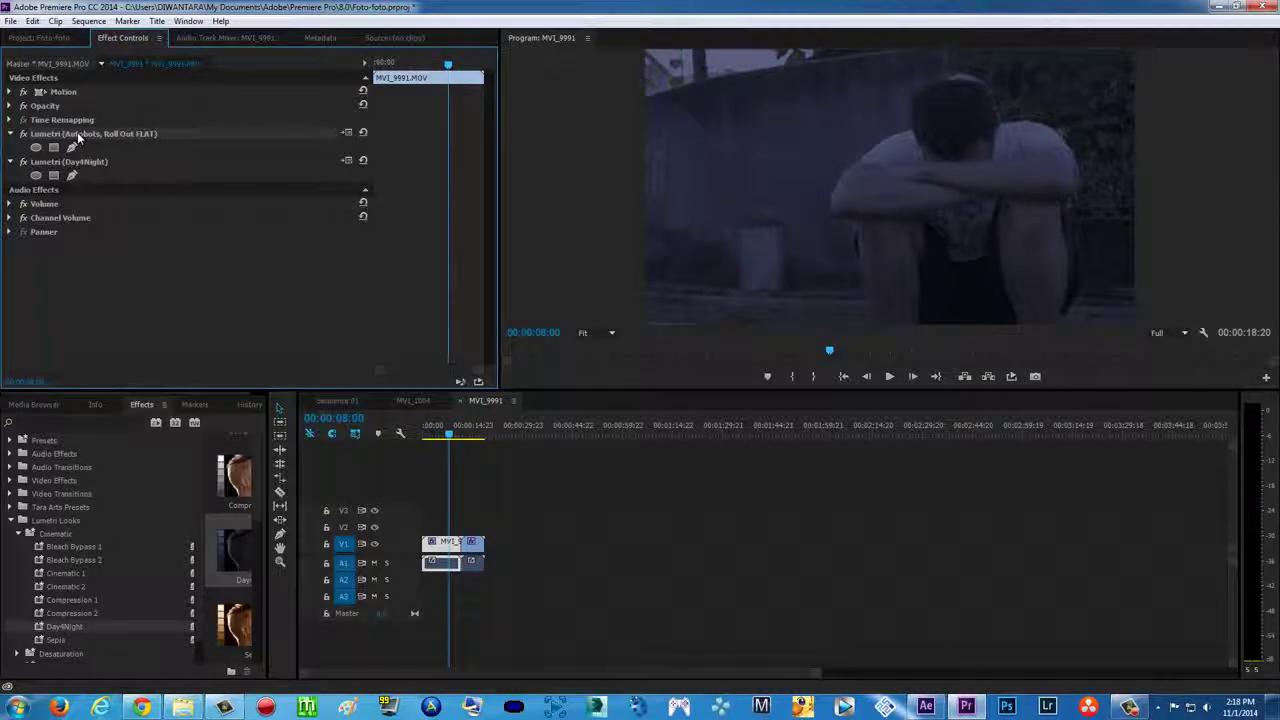
pyautogui.press('Delete')
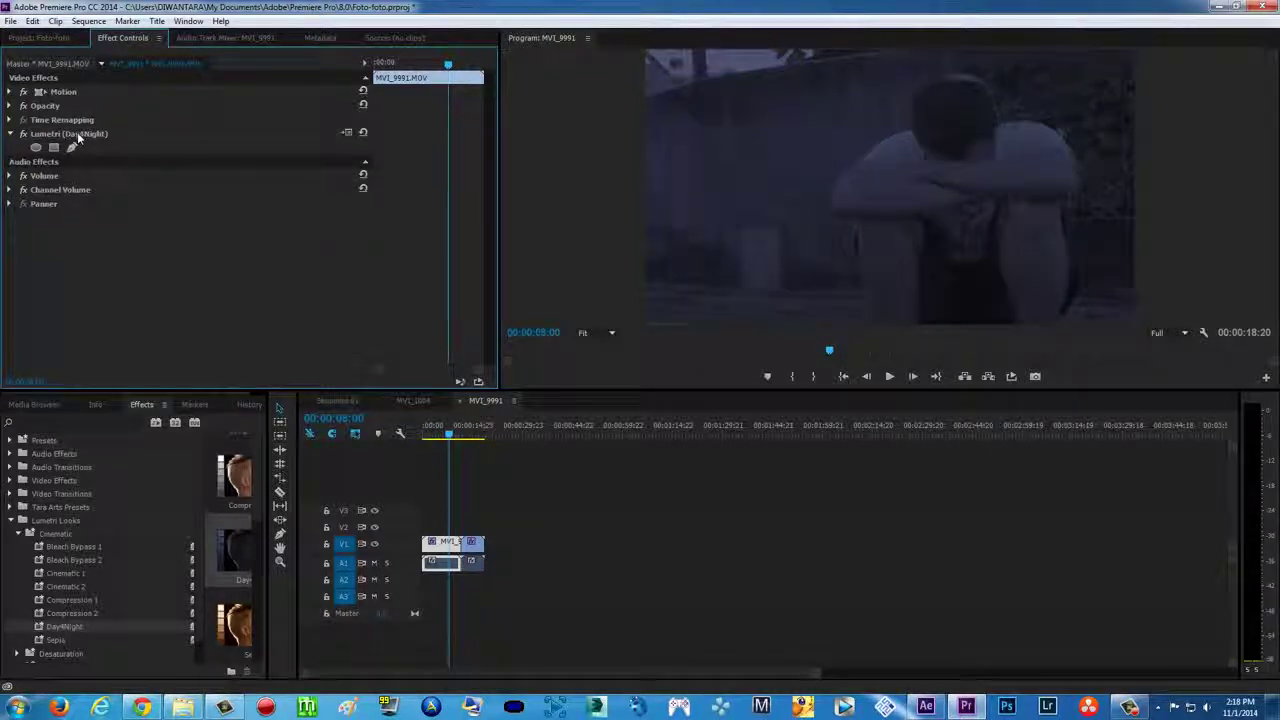
# - Reload Autobots, Roll Out FLAT.cube as the Lumetri look on the first shot
pyautogui.click(346, 134)
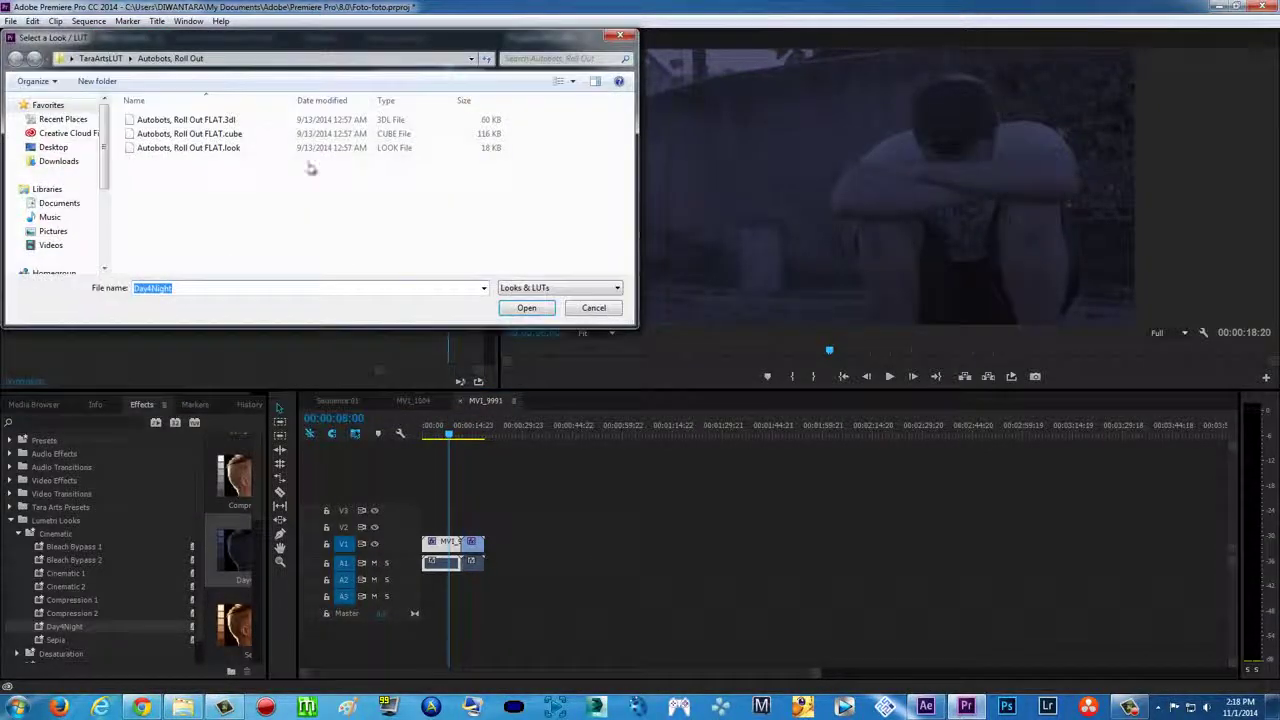
pyautogui.click(212, 134)
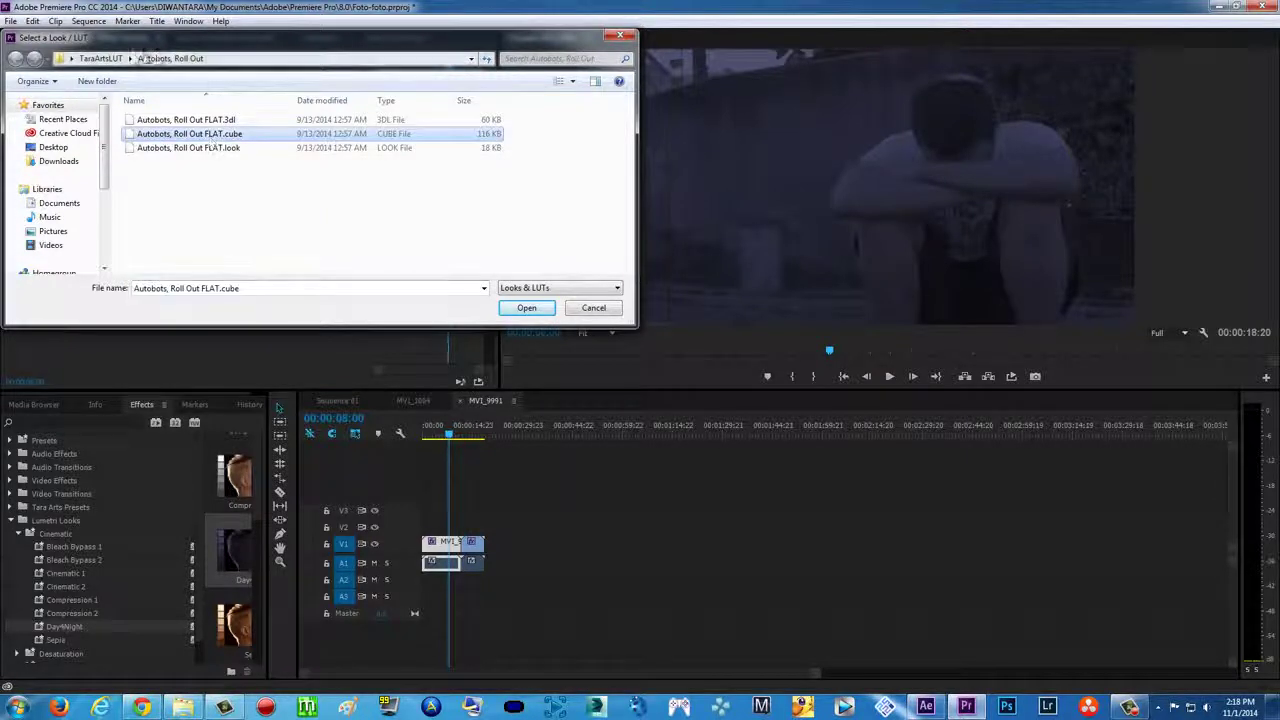
pyautogui.click(100, 58)
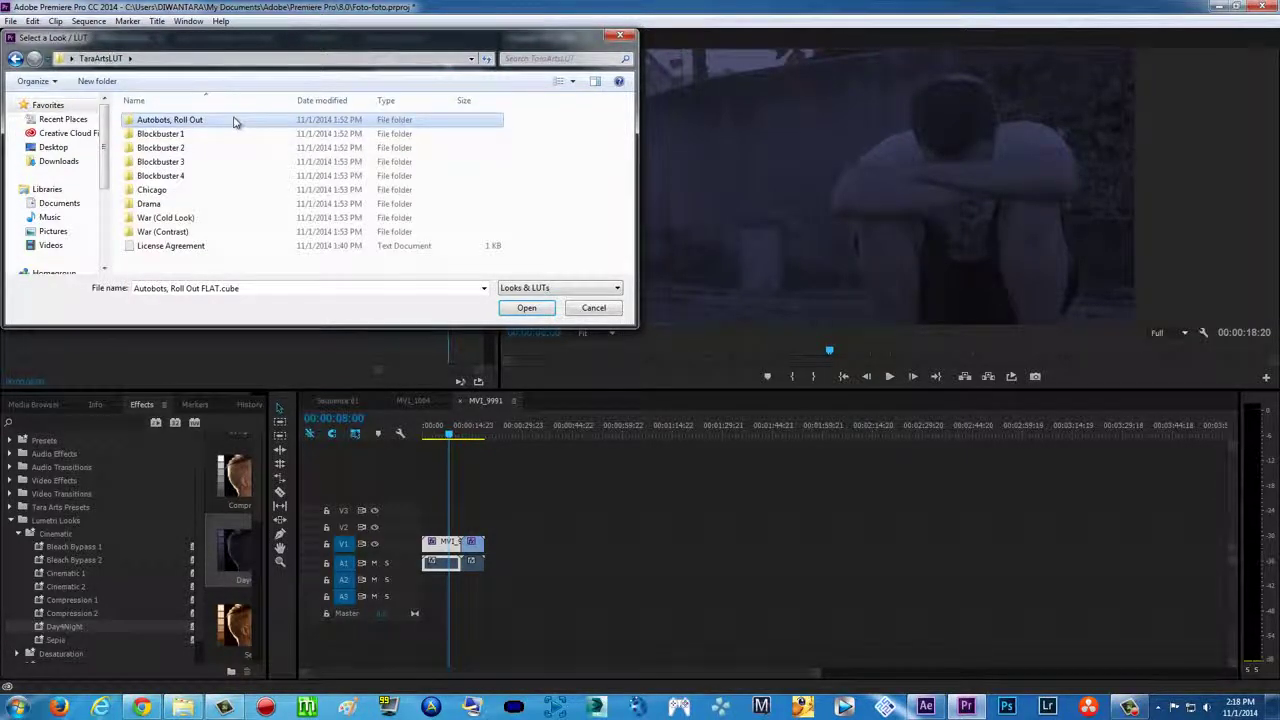
pyautogui.doubleClick(234, 121)
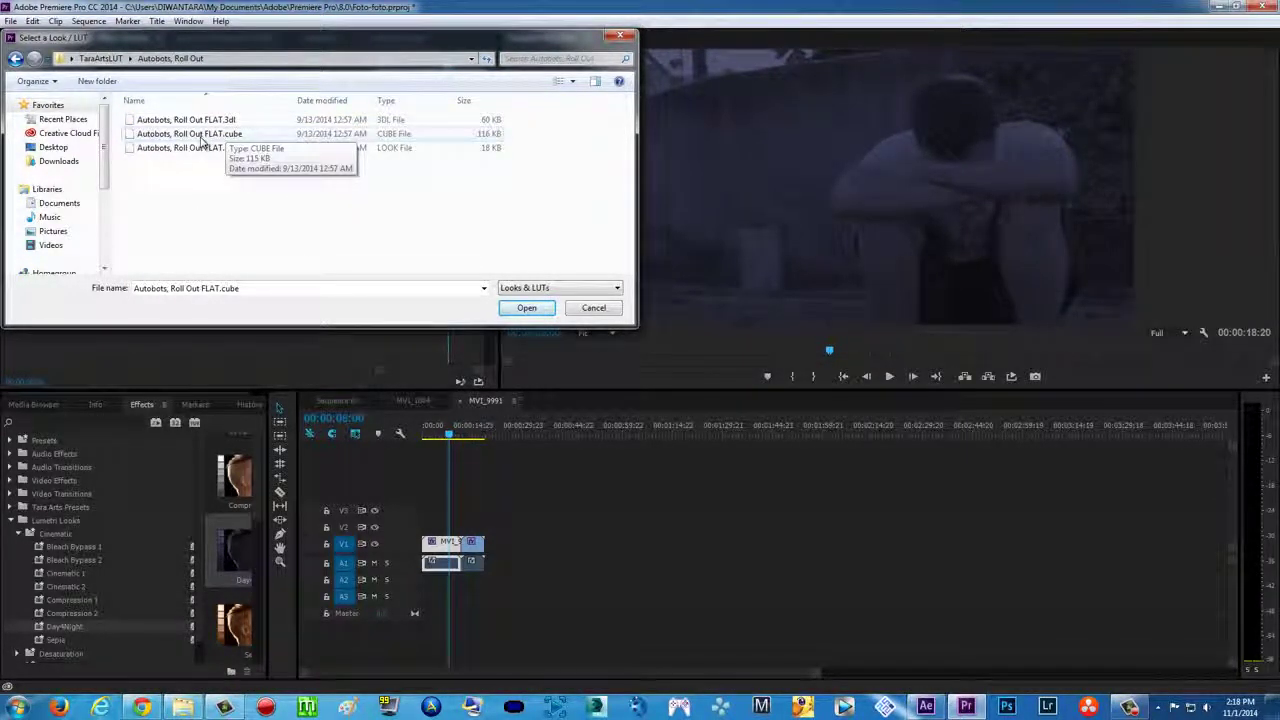
pyautogui.doubleClick(203, 137)
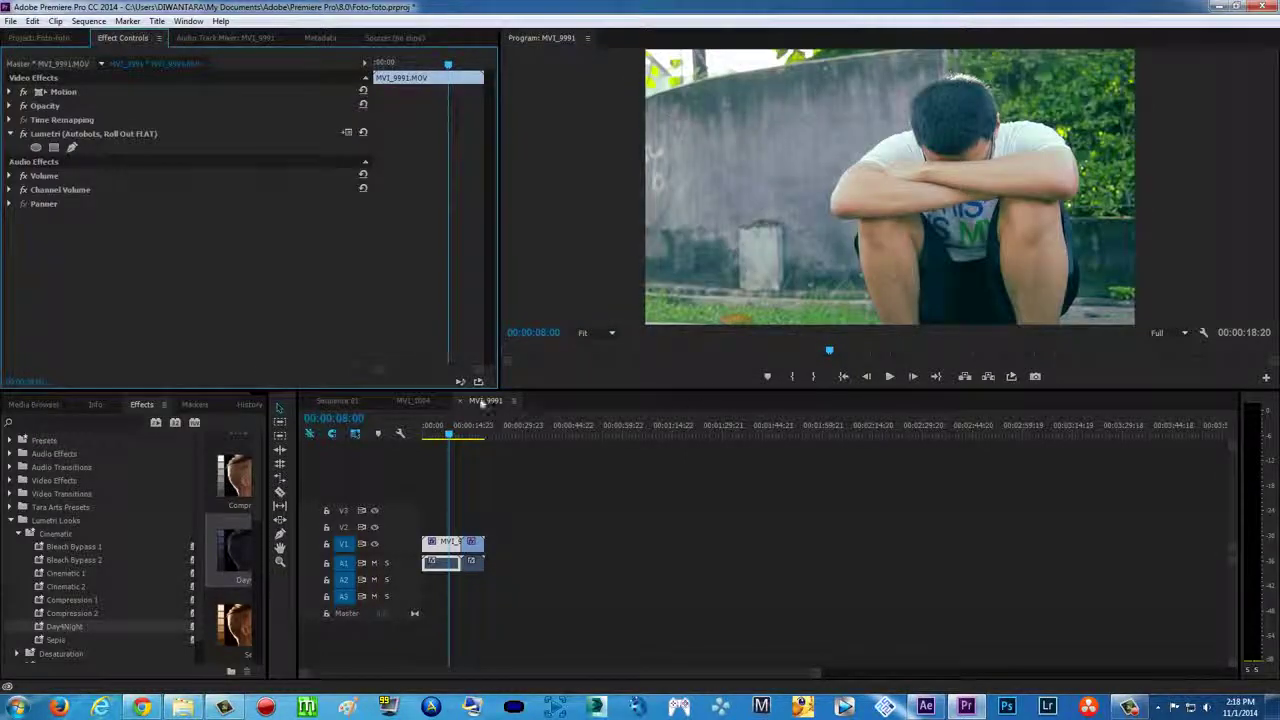
# - Move to the close-up shot and load War (Cold Look)/cold war.cube as its Lumetri look
pyautogui.click(457, 430)
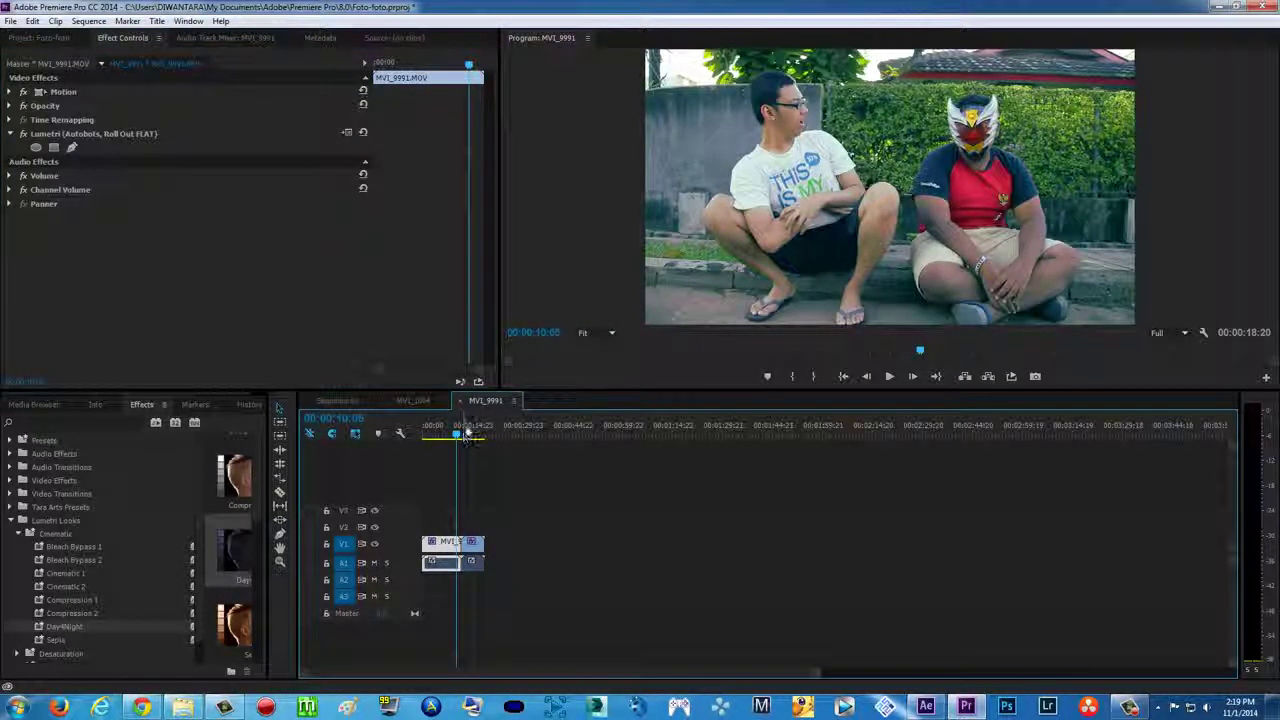
pyautogui.moveTo(467, 437); pyautogui.dragTo(473, 432)
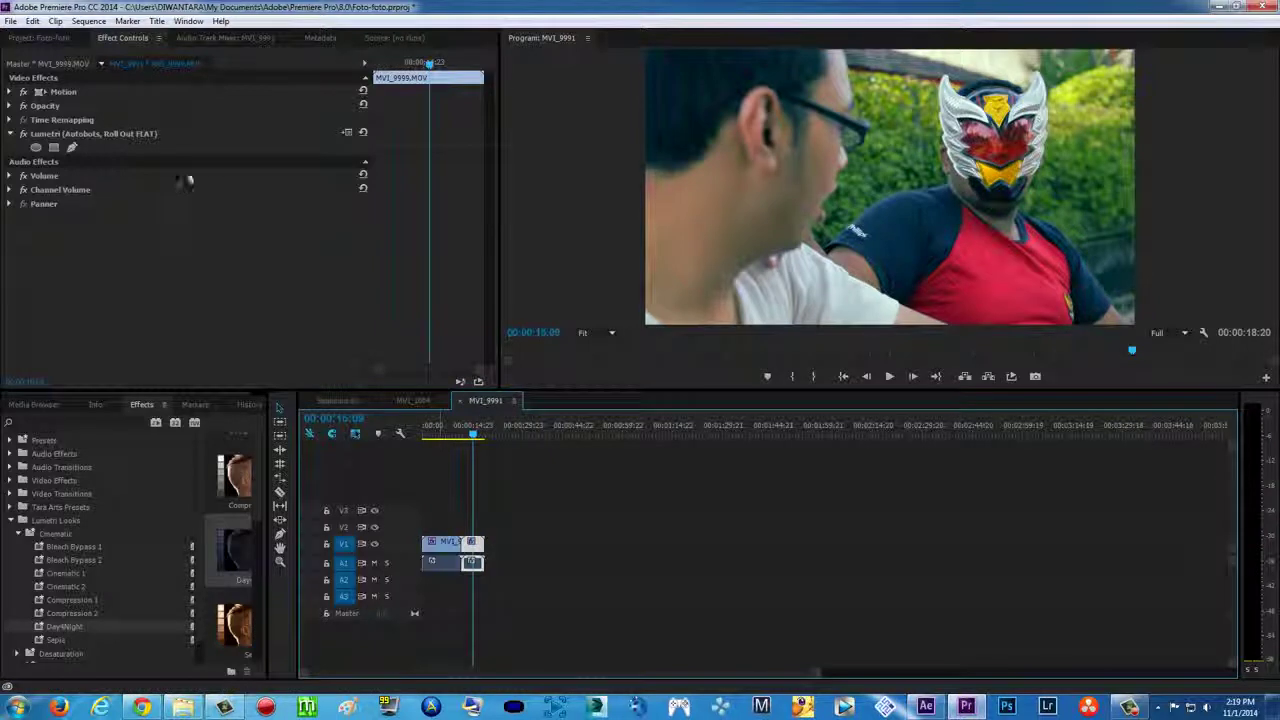
pyautogui.scroll(-1, 82, 565)
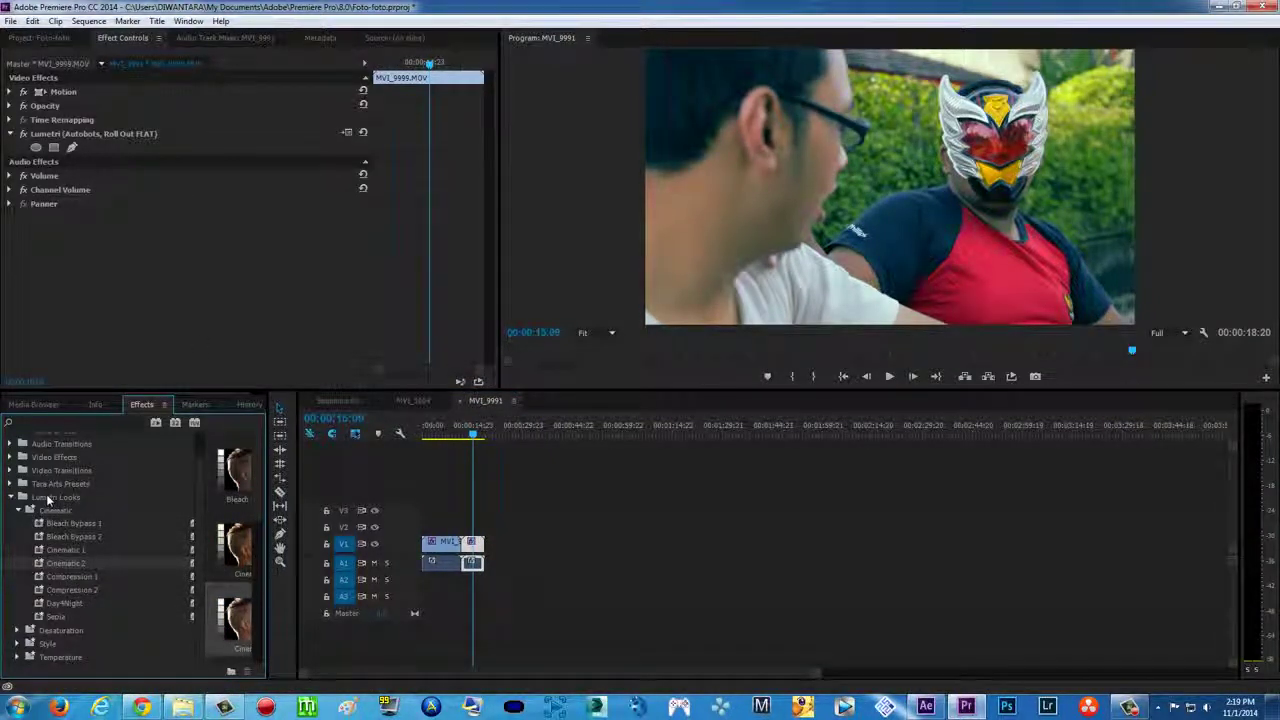
pyautogui.click(349, 131)
pyautogui.click(100, 58)
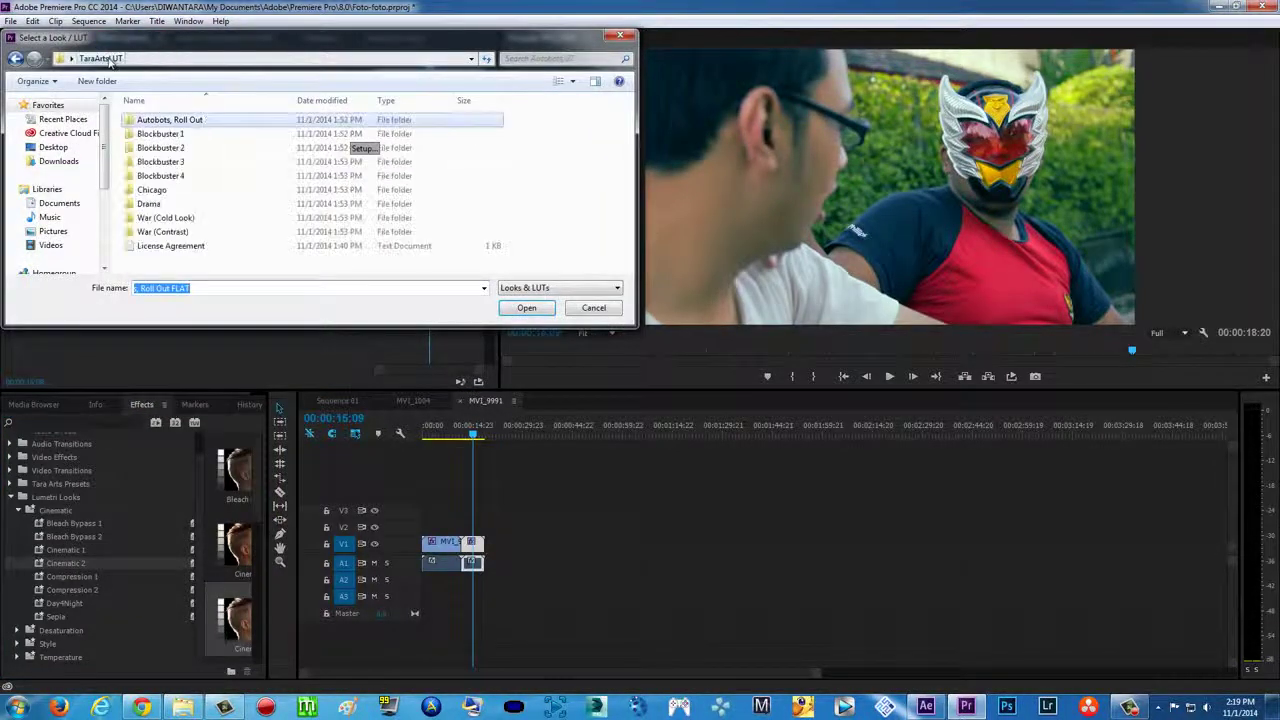
pyautogui.doubleClick(215, 217)
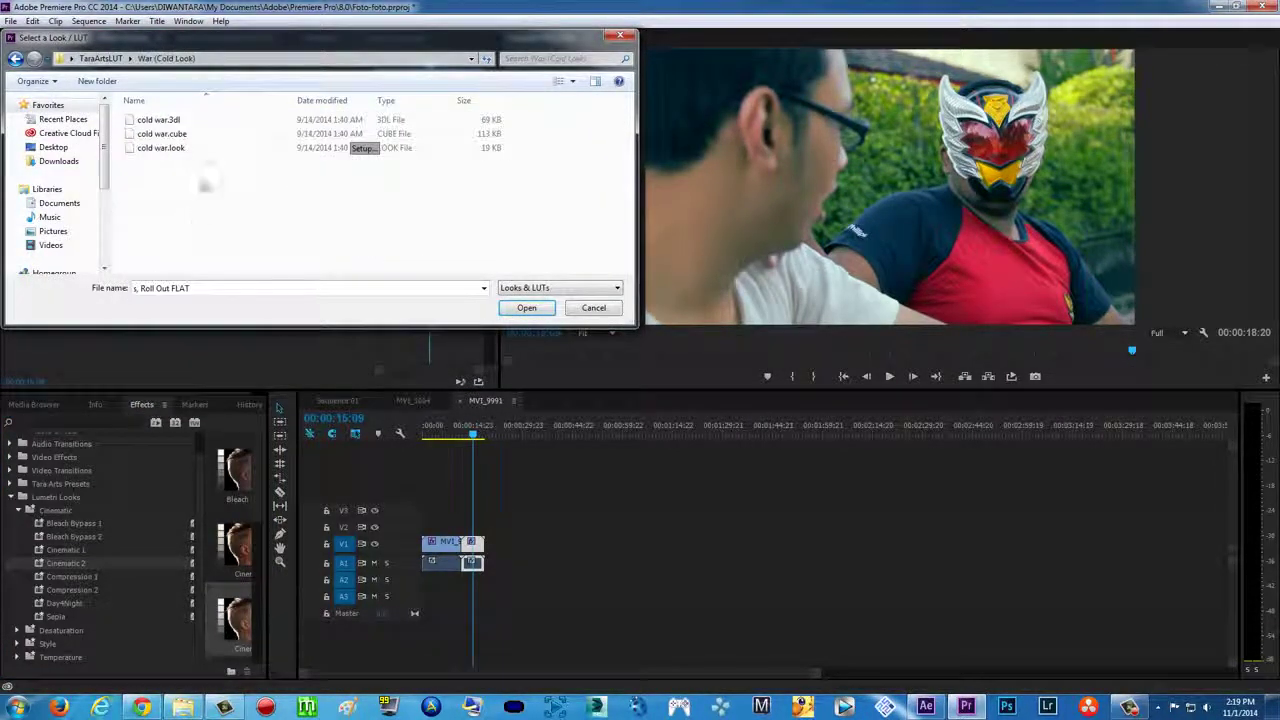
pyautogui.doubleClick(197, 134)
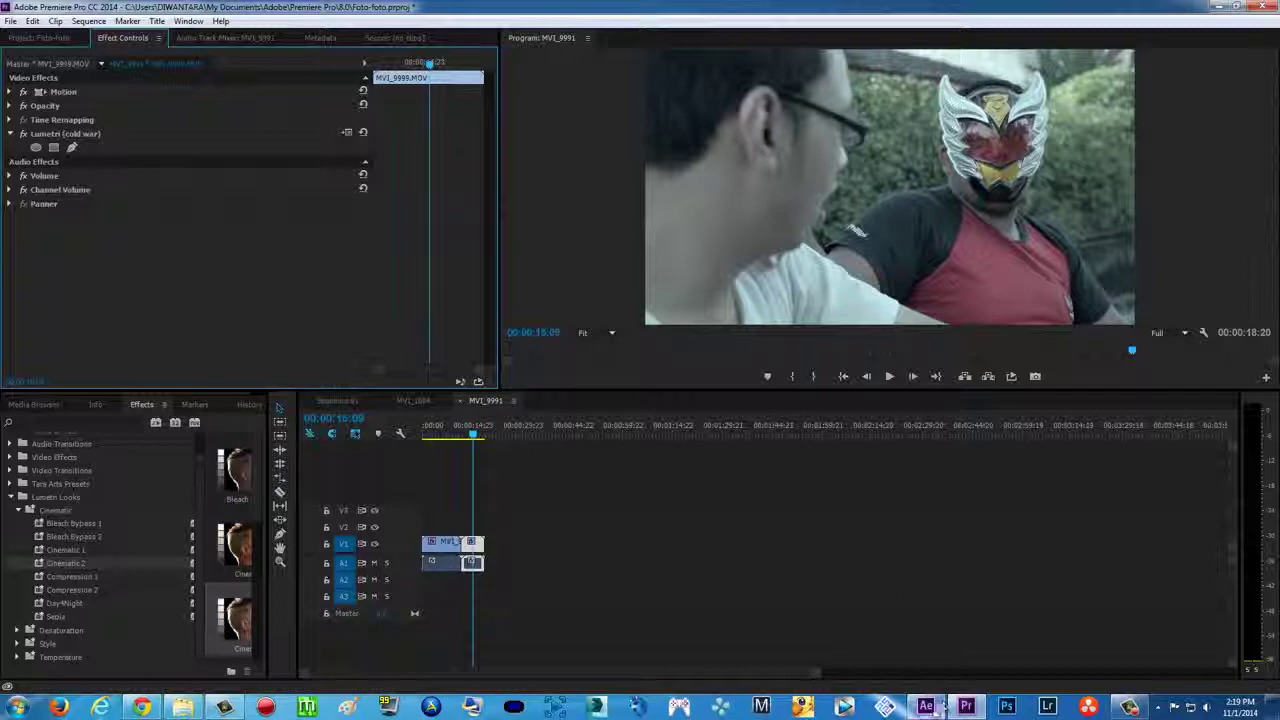
pyautogui.moveTo(926, 704)
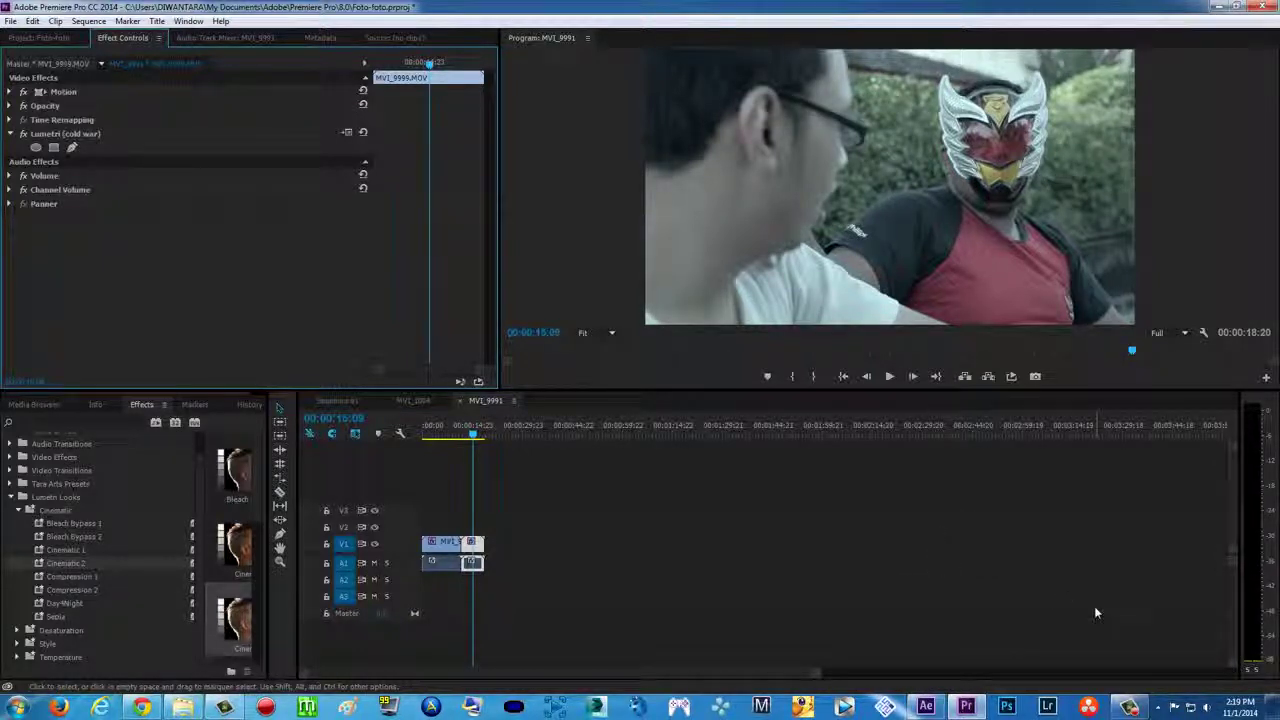
# - Save the Premiere Pro project and switch back to After Effects
pyautogui.hotkey('ctrl', 's')
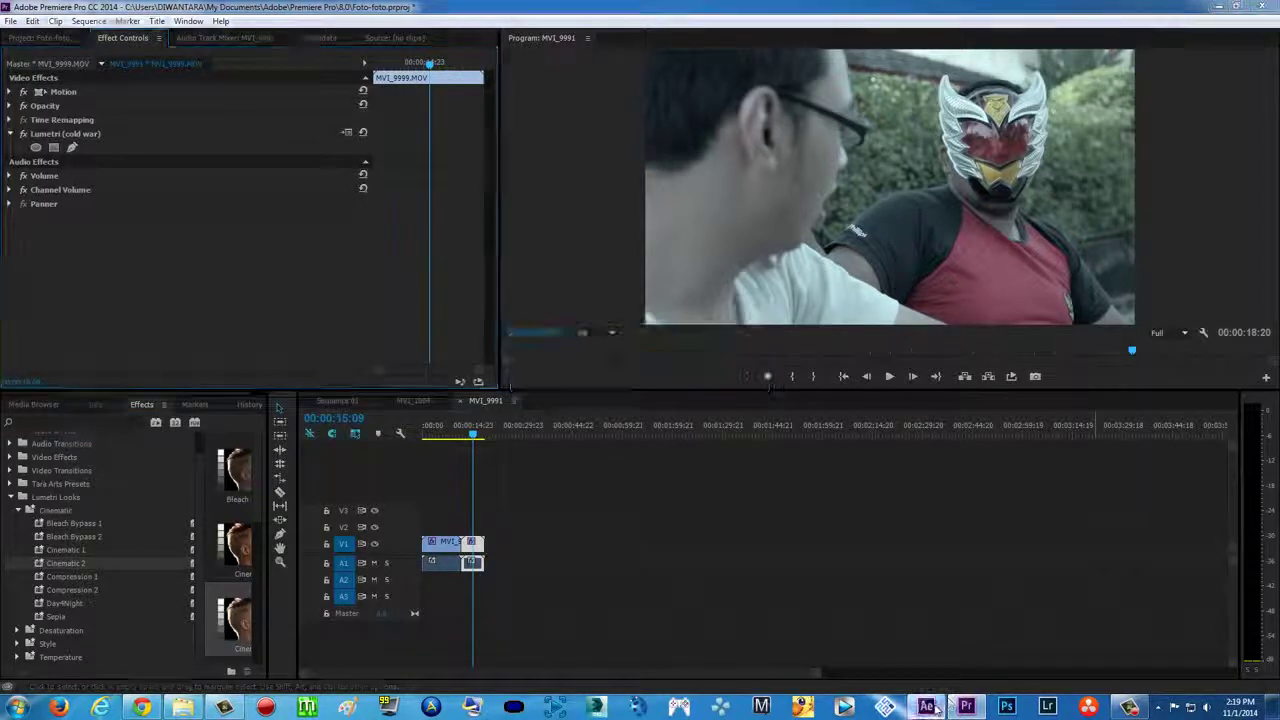
pyautogui.hotkey('alt', 'Tab')
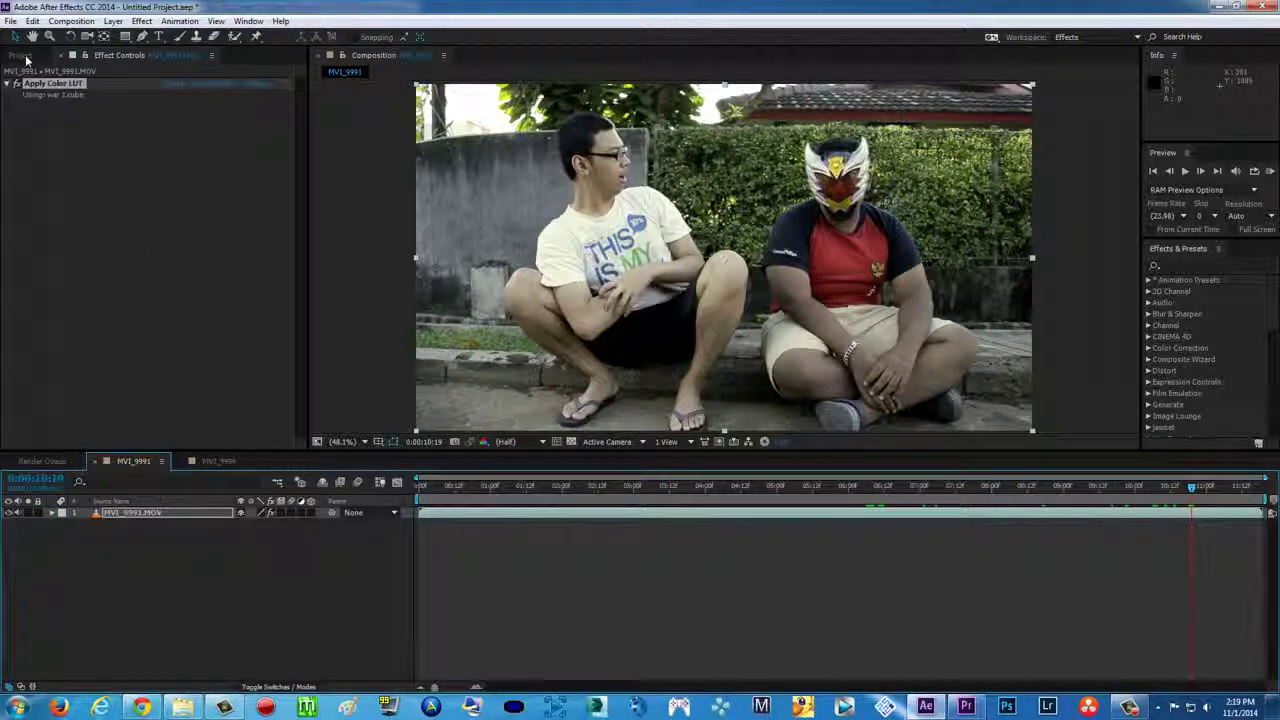
# - Load the Autobots, Roll Out .cube file into the Apply Color LUT effect
pyautogui.click(210, 86)
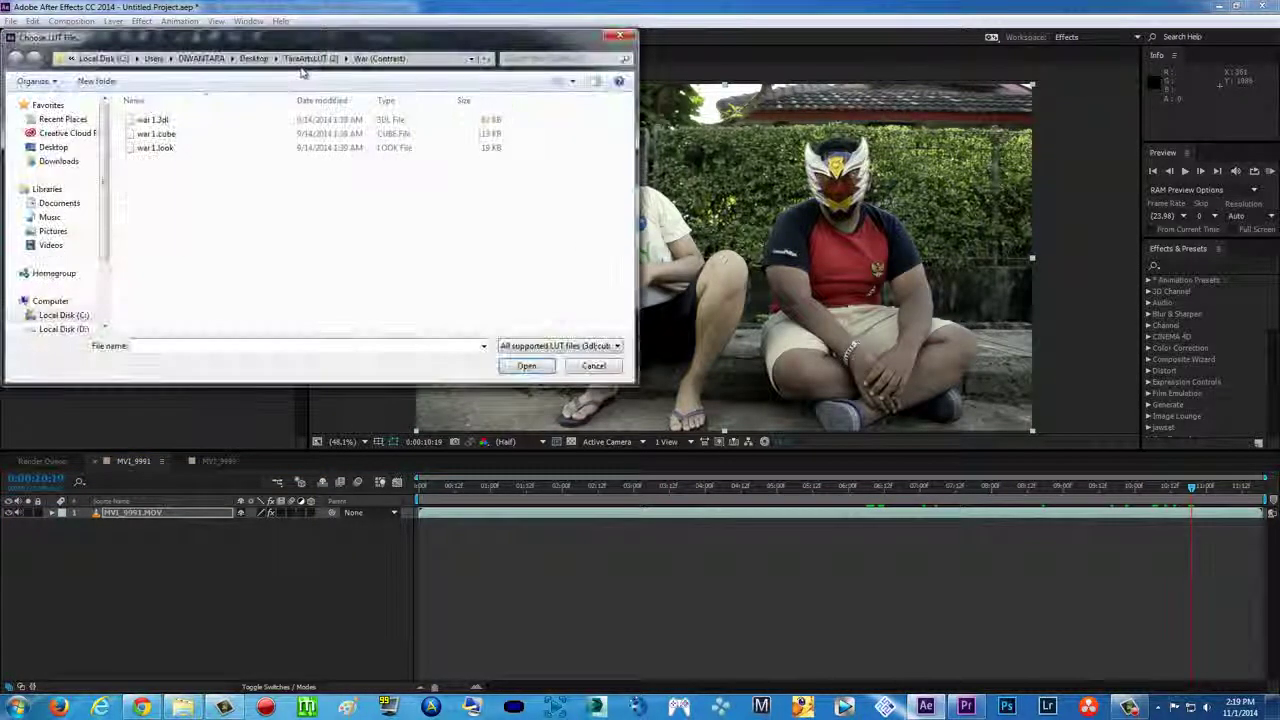
pyautogui.click(362, 58)
pyautogui.doubleClick(170, 120)
pyautogui.doubleClick(177, 131)
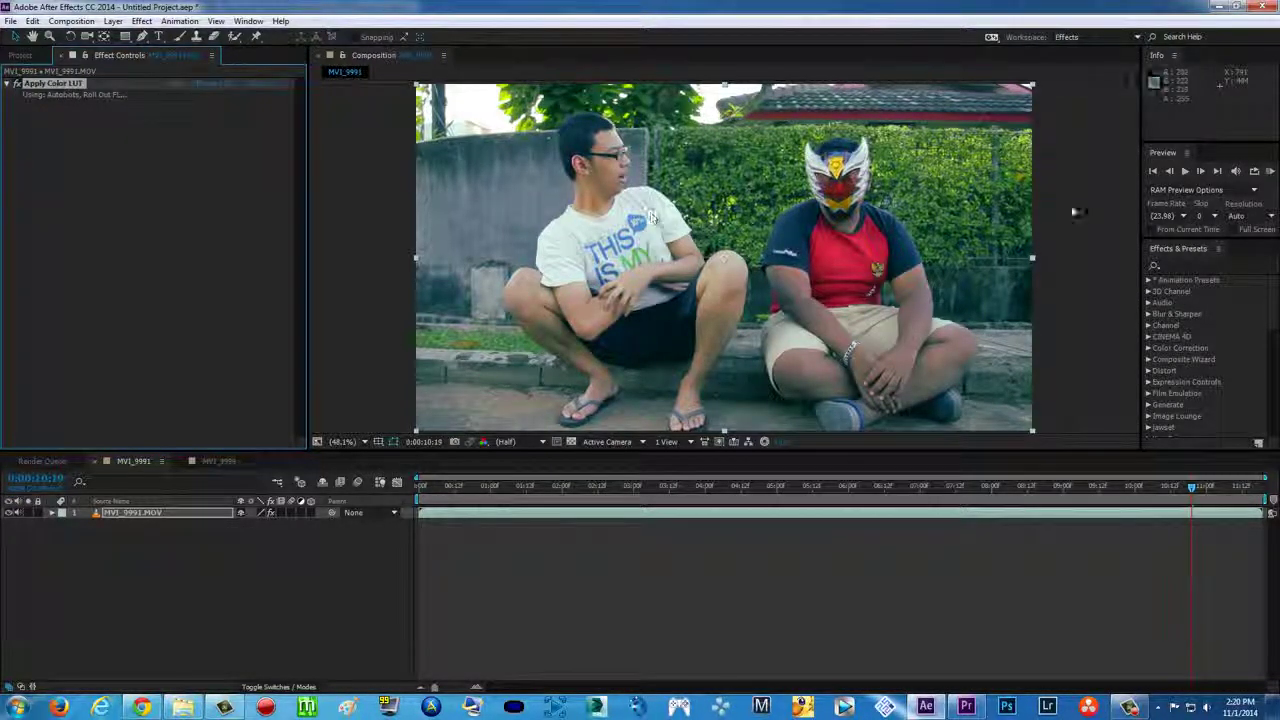
# - Add Brightness & Contrast, move it above Apply Color LUT, and nudge Contrast slightly
pyautogui.click(141, 21)
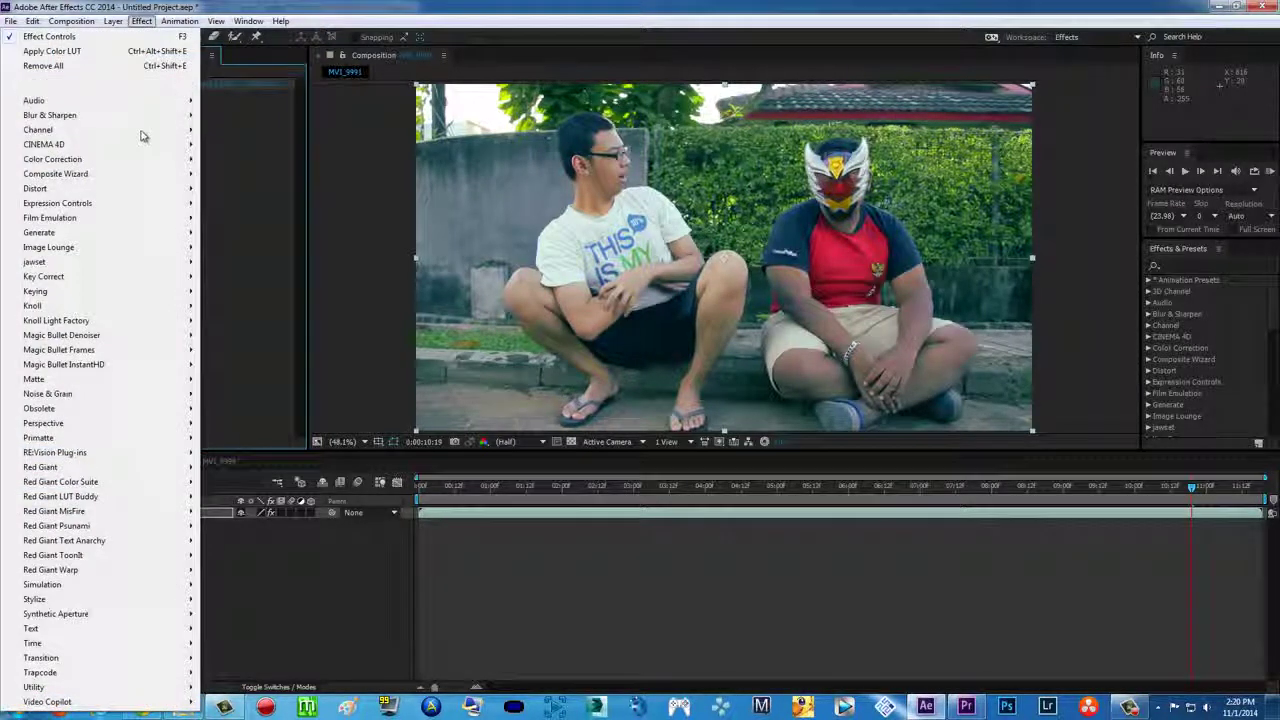
pyautogui.moveTo(130, 160)
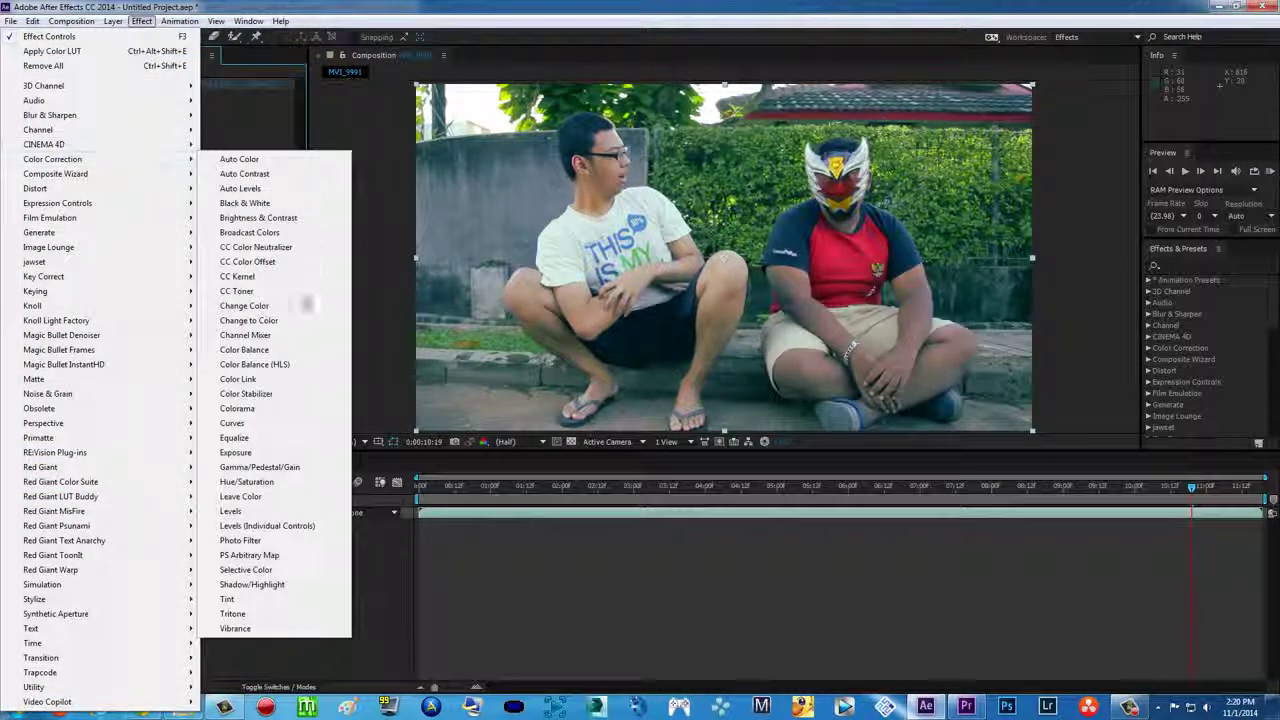
pyautogui.click(275, 217)
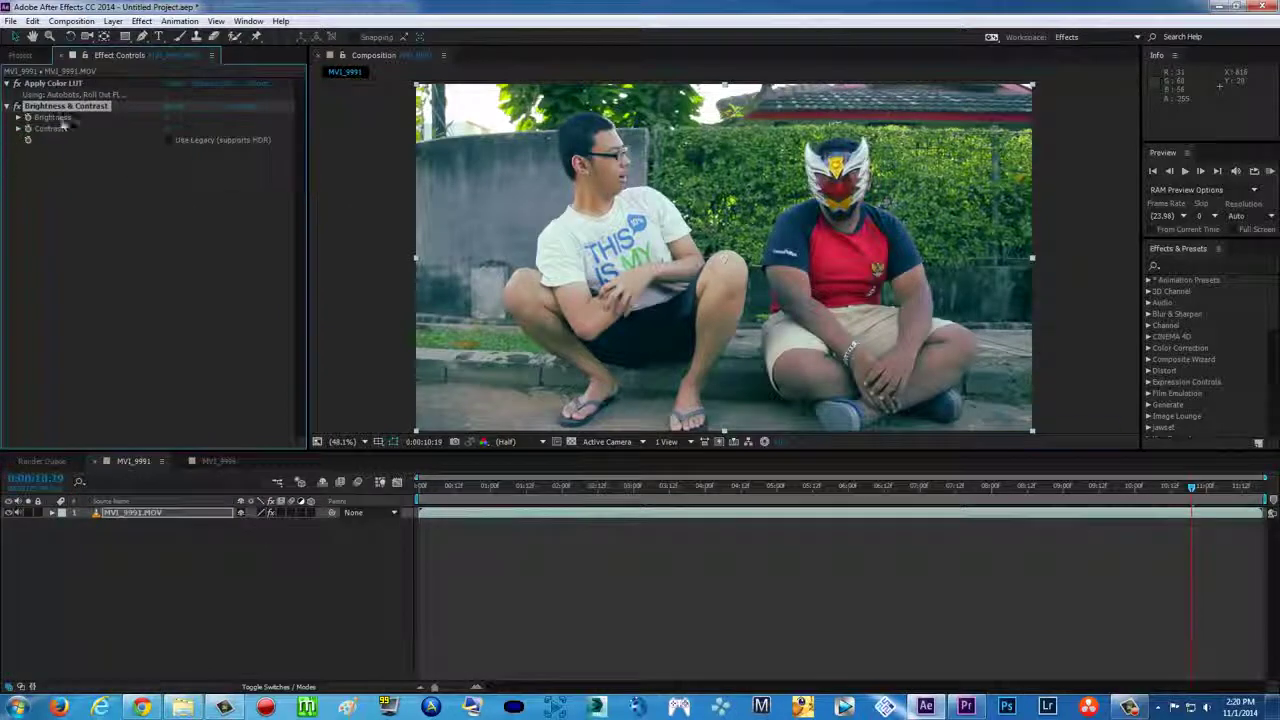
pyautogui.moveTo(62, 106); pyautogui.dragTo(80, 88)
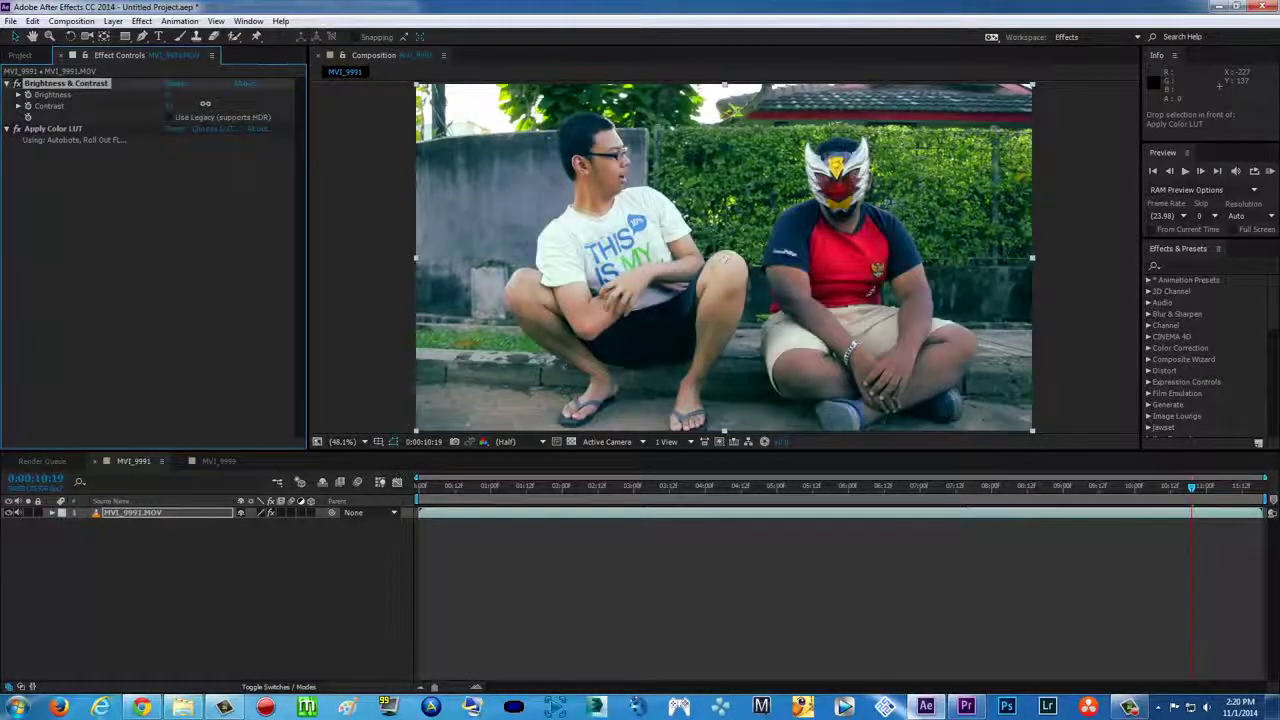
pyautogui.moveTo(168, 108); pyautogui.dragTo(187, 104)
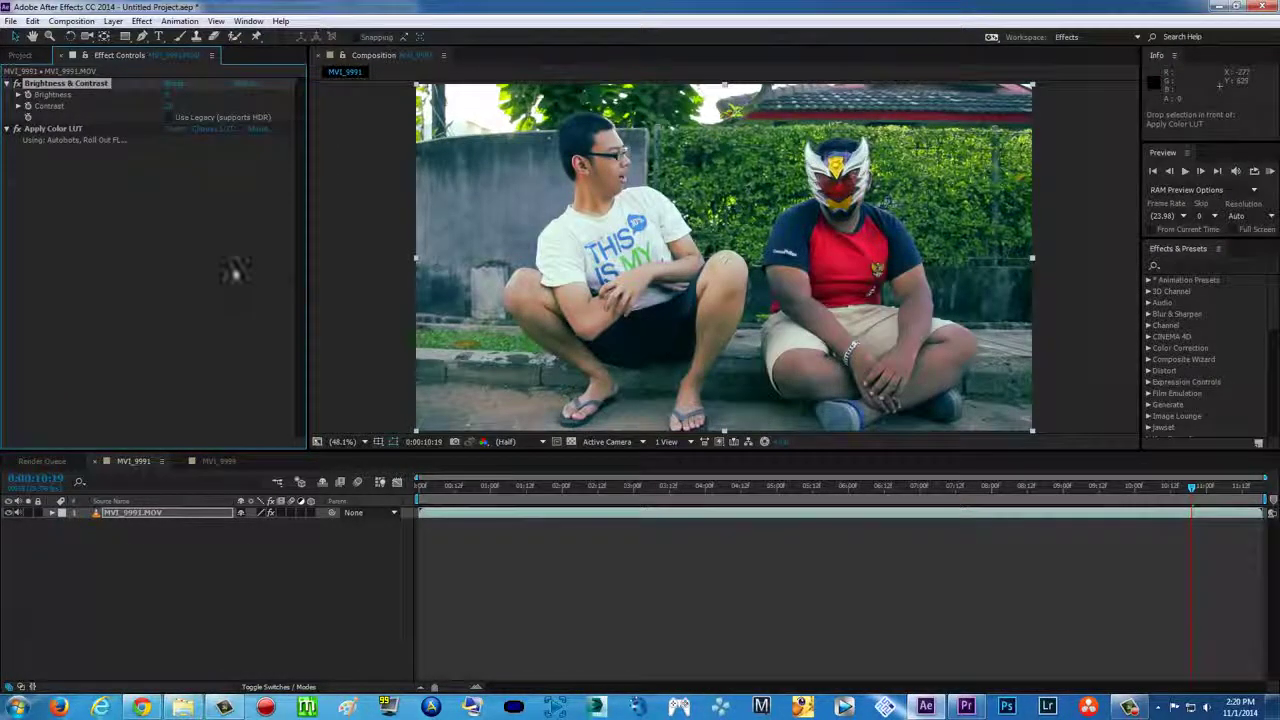
pyautogui.click(240, 280)
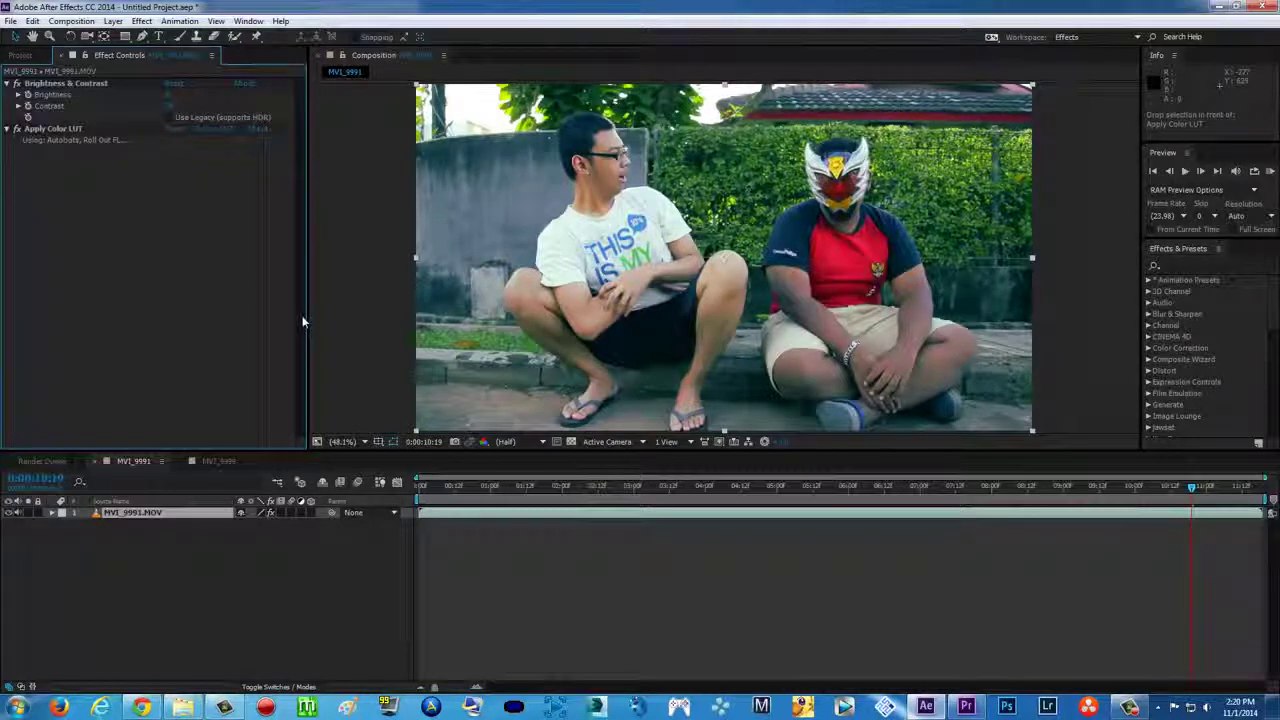